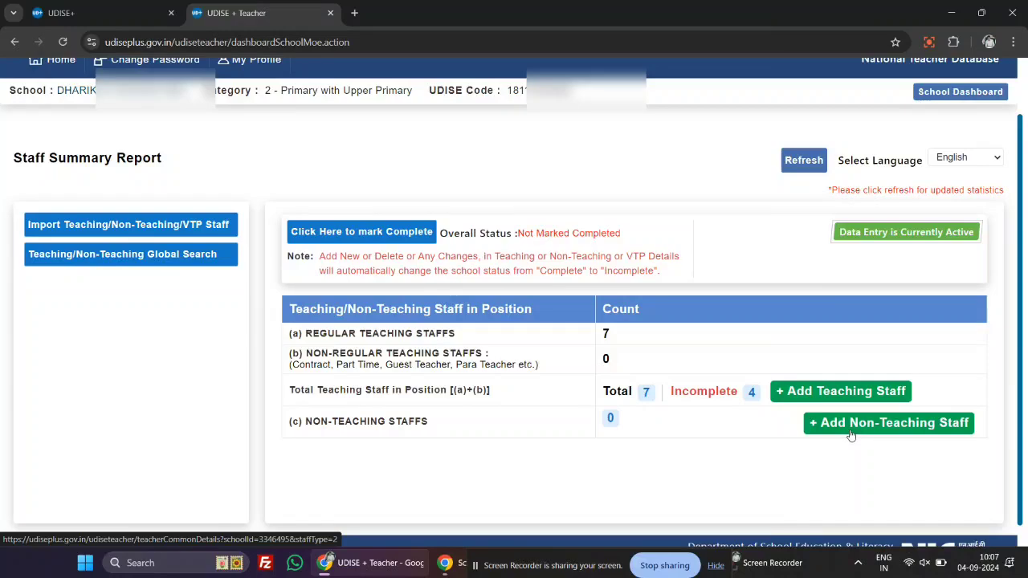
# Open the teaching staff details from the incomplete count and examine the completion status of the listed teachers.
pyautogui.click(755, 398)
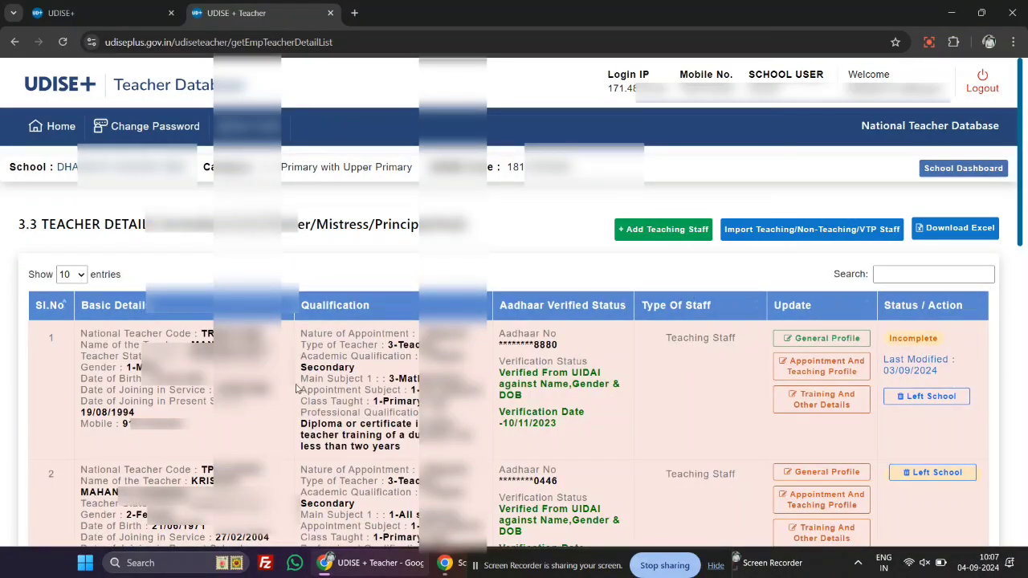
pyautogui.scroll(-3, 295, 389)
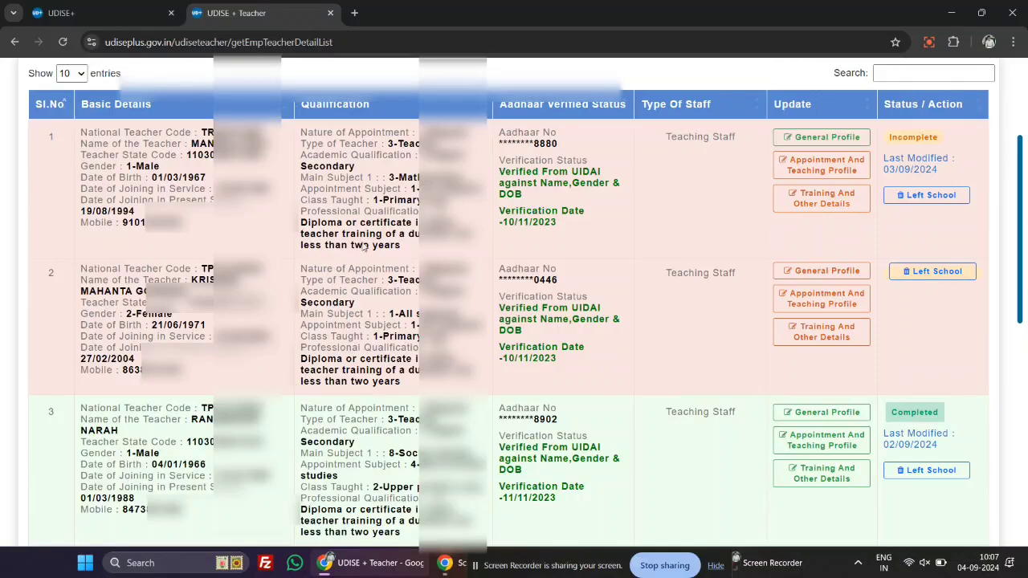
pyautogui.doubleClick(935, 137)
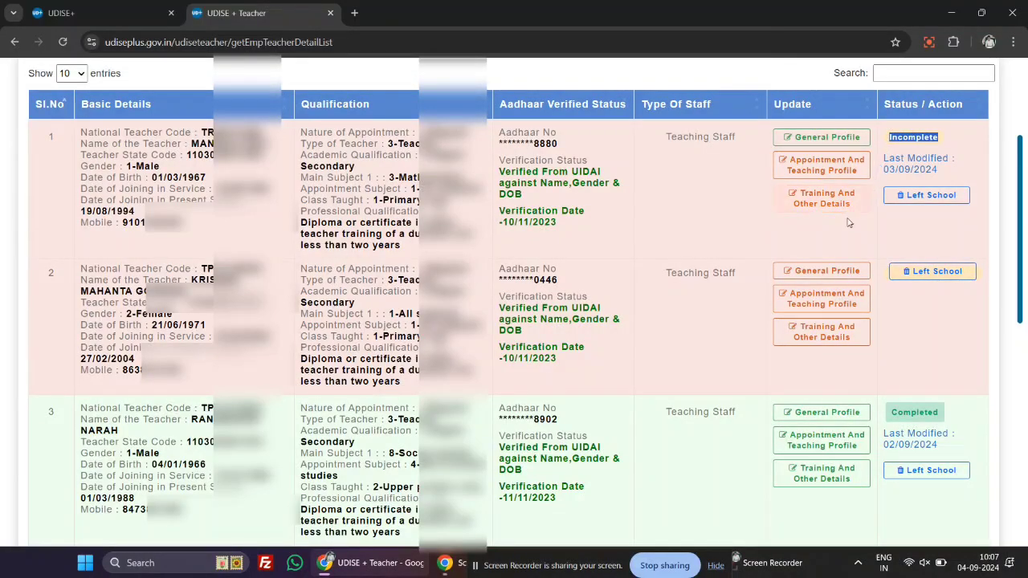
pyautogui.click(678, 235)
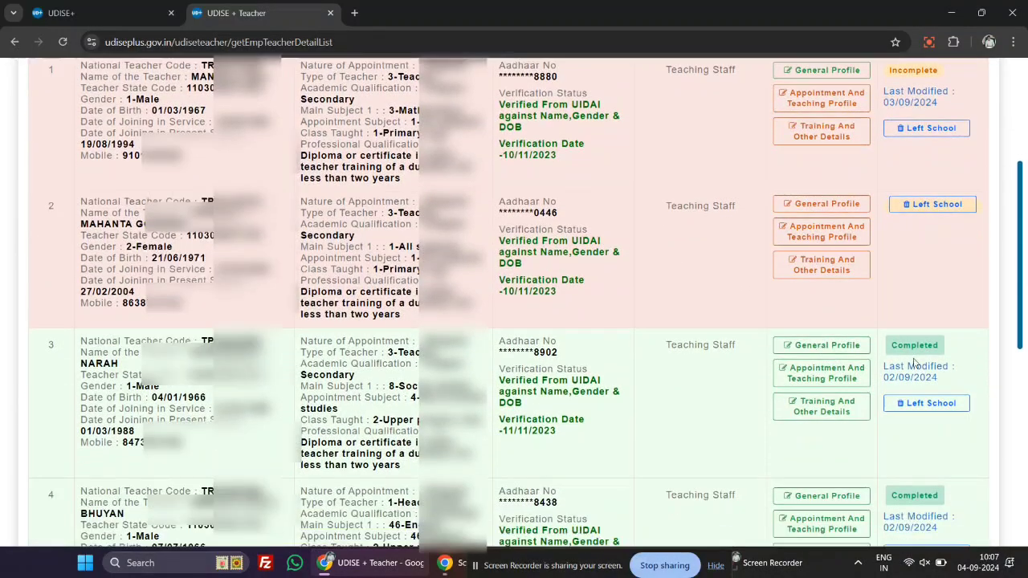
pyautogui.scroll(-1, 945, 347)
pyautogui.doubleClick(944, 346)
pyautogui.scroll(-3, 577, 340)
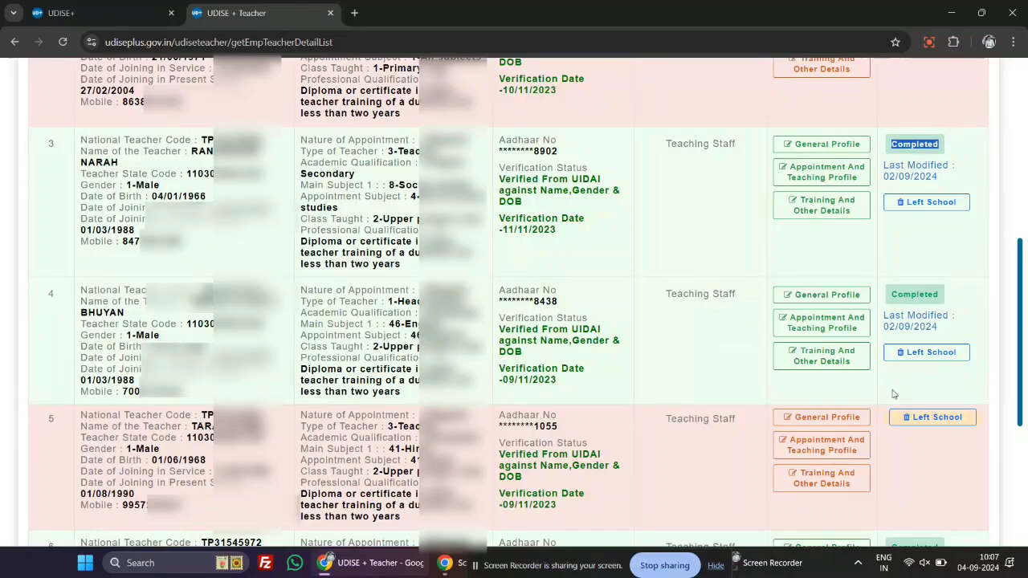
pyautogui.scroll(6, 894, 393)
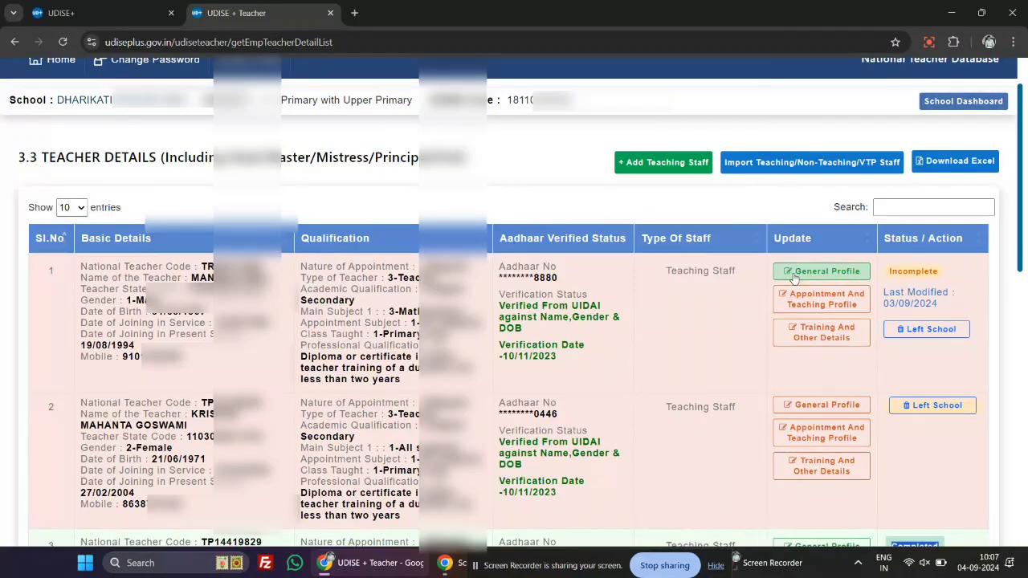
# Review and submit the first listed teacher's General Profile, followed by the Appointment and Teaching Profile.
pyautogui.click(820, 271)
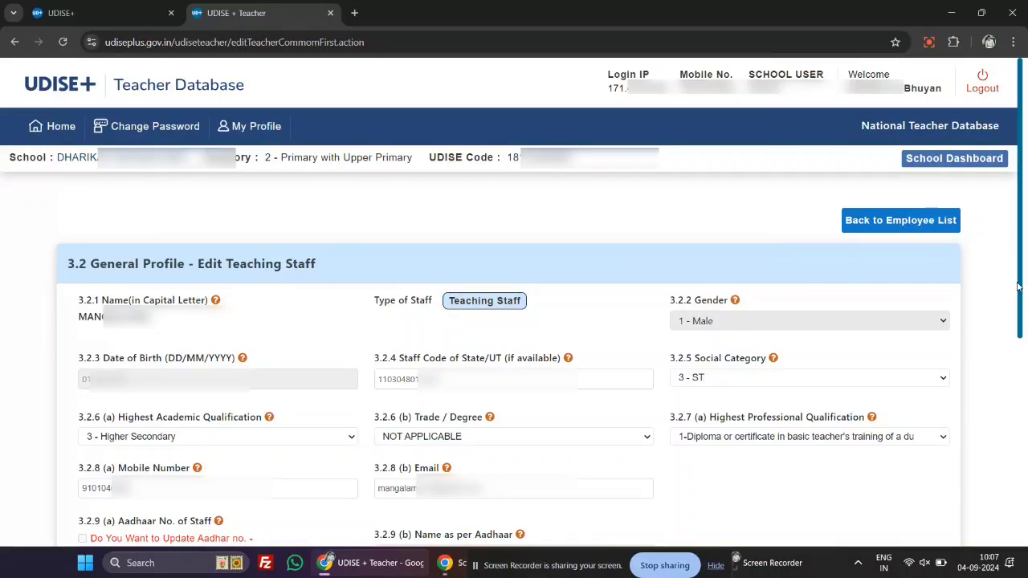
pyautogui.moveTo(1018, 287); pyautogui.dragTo(1020, 373)
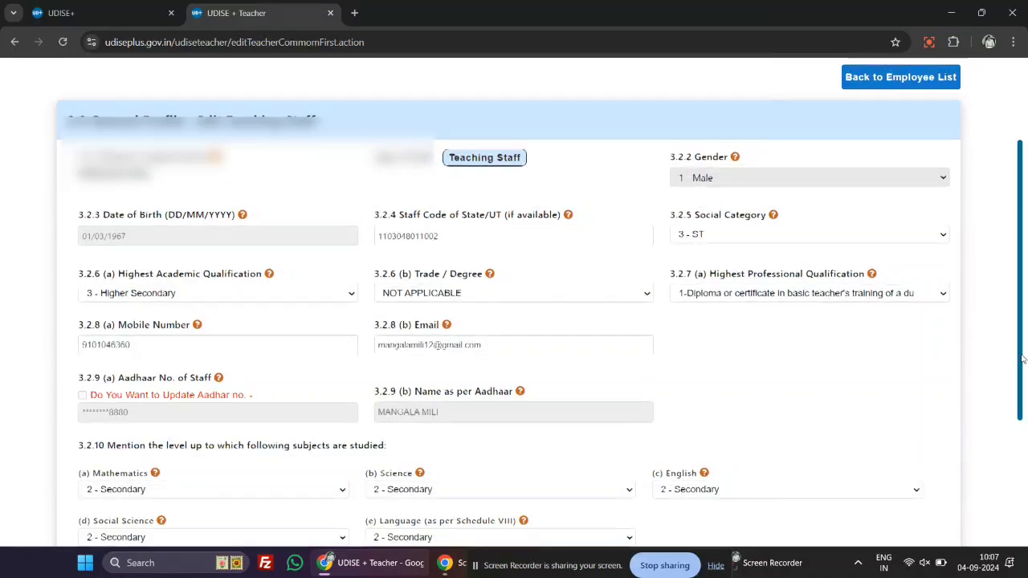
pyautogui.moveTo(1016, 374); pyautogui.dragTo(1024, 490)
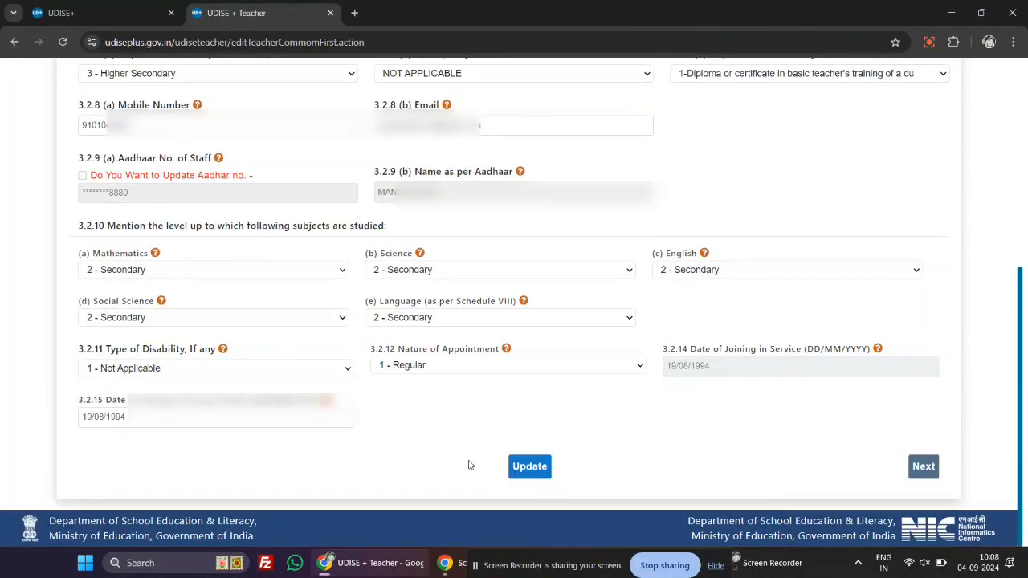
pyautogui.click(530, 467)
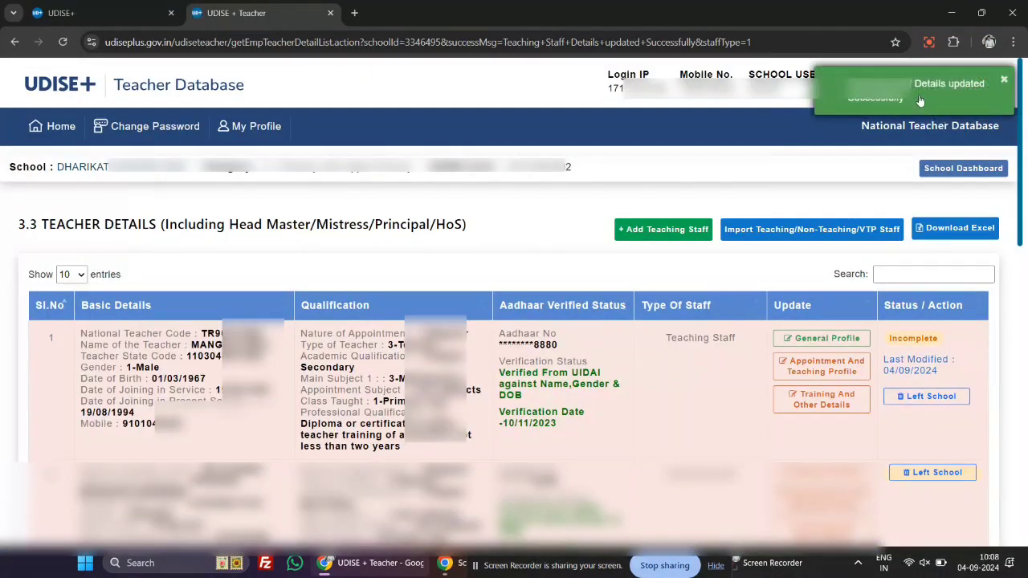
pyautogui.click(824, 366)
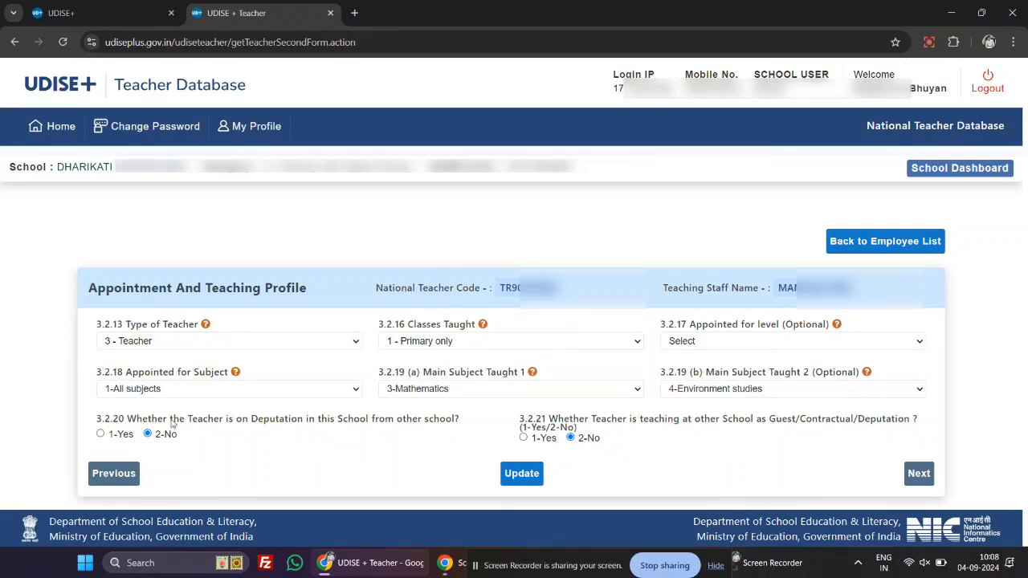
pyautogui.click(508, 476)
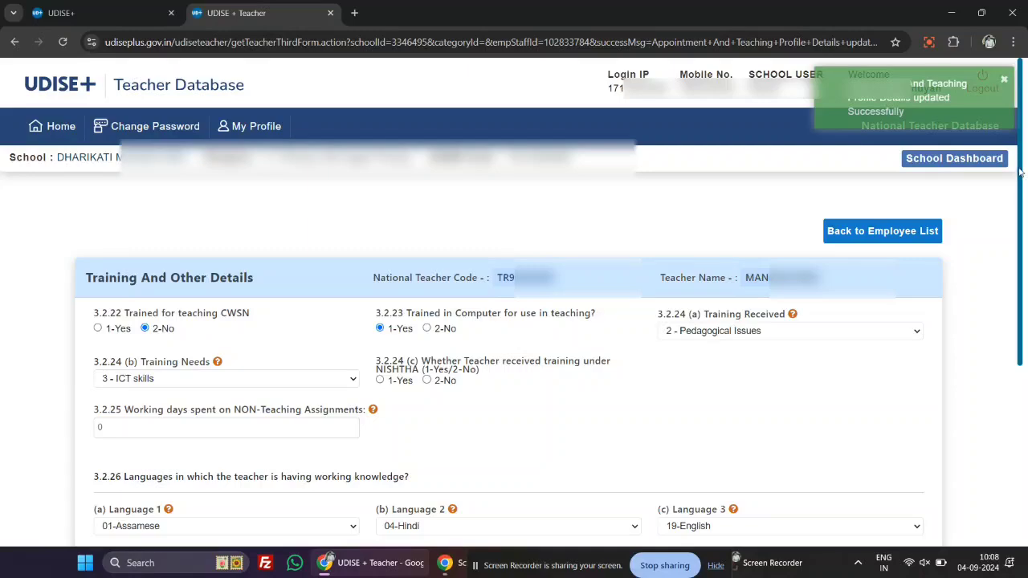
# Answer 1-Yes for whether the teacher received training under NISHTHA in Training And Other Details.
pyautogui.scroll(-4, 747, 404)
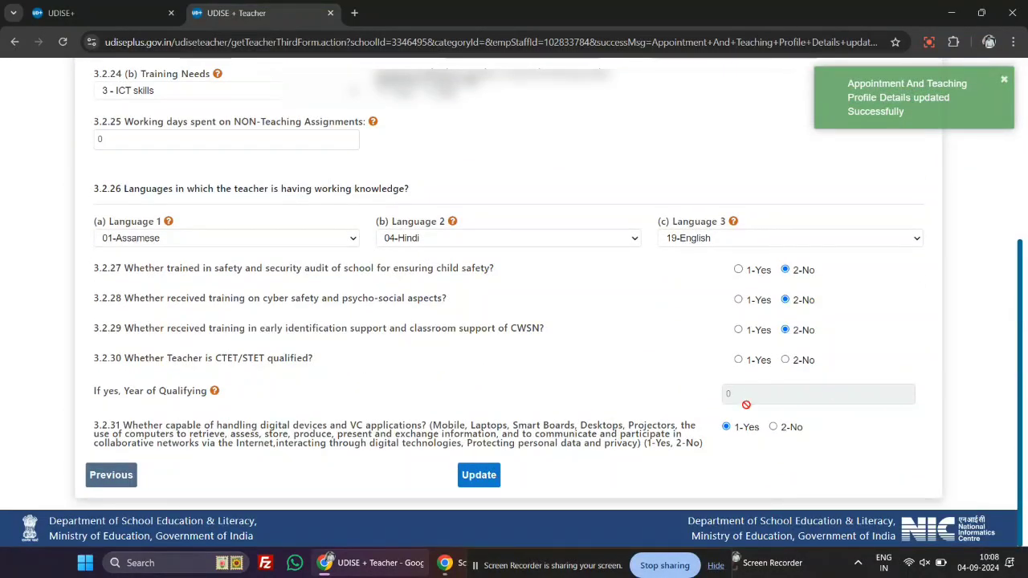
pyautogui.scroll(2, 543, 296)
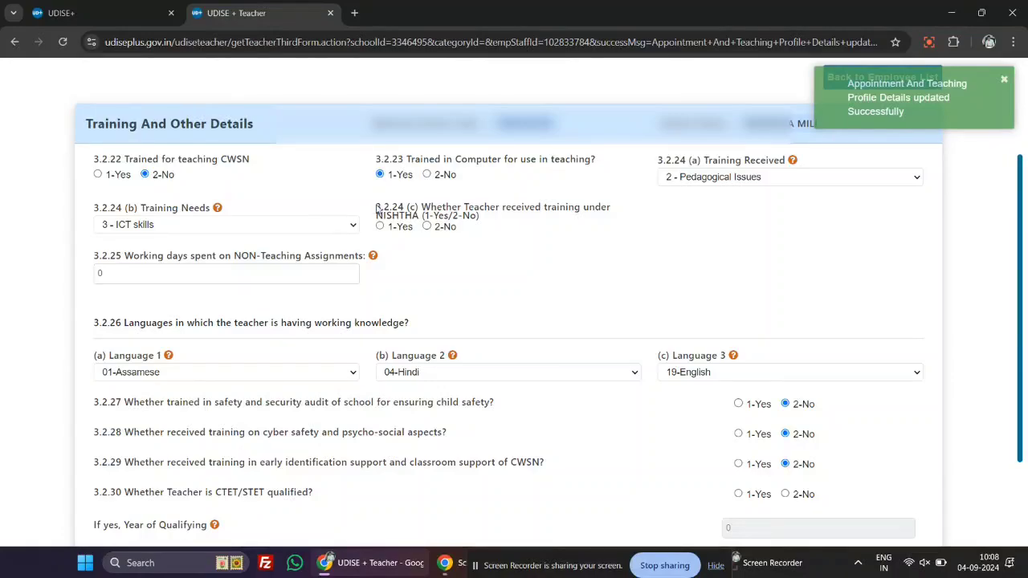
pyautogui.moveTo(376, 205); pyautogui.dragTo(483, 237)
pyautogui.click(467, 247)
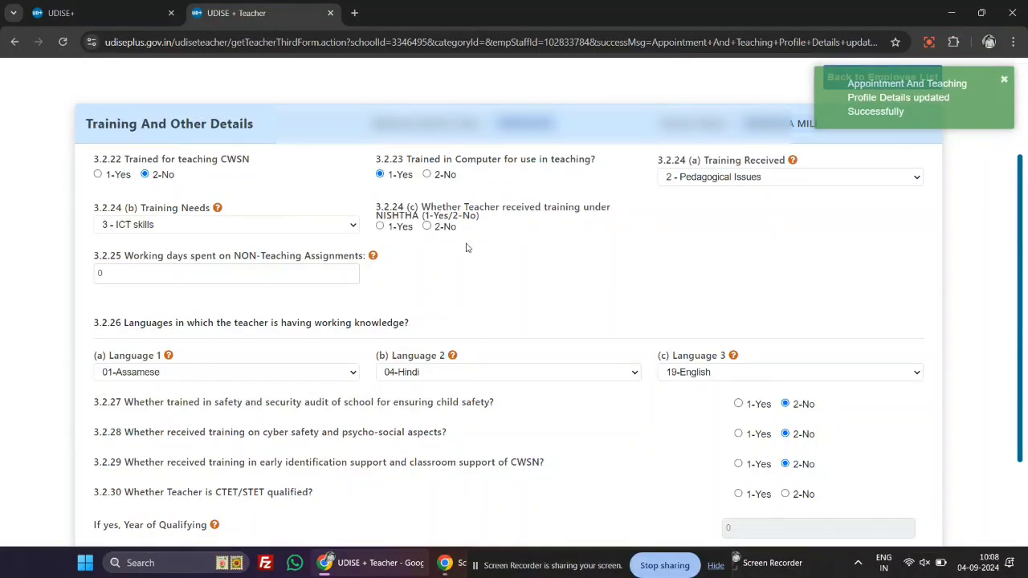
pyautogui.click(380, 226)
# Mark the teacher as CTET/STET qualified with 2015 as the year of qualifying, and submit the training details.
pyautogui.scroll(-2, 479, 237)
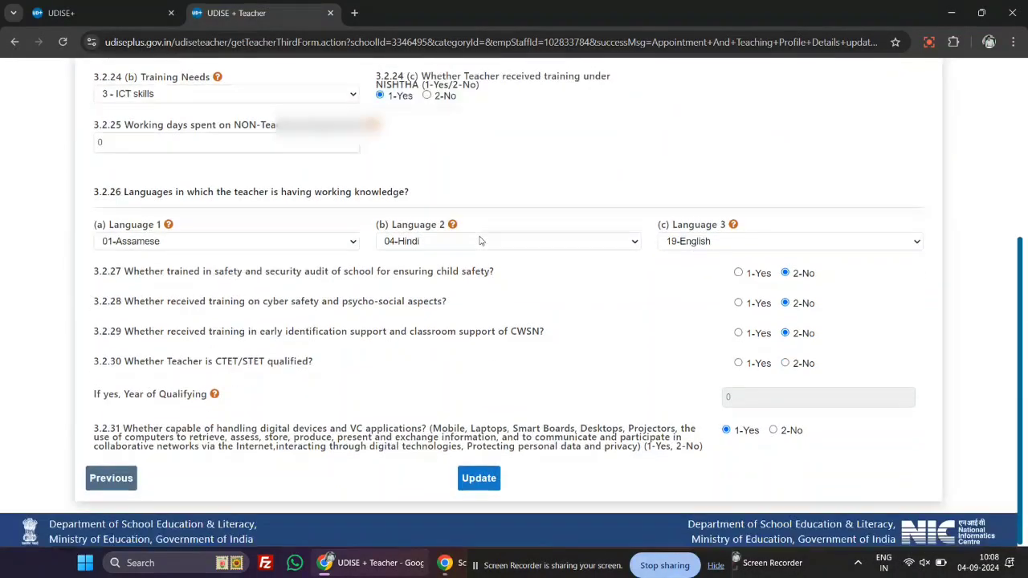
pyautogui.click(738, 360)
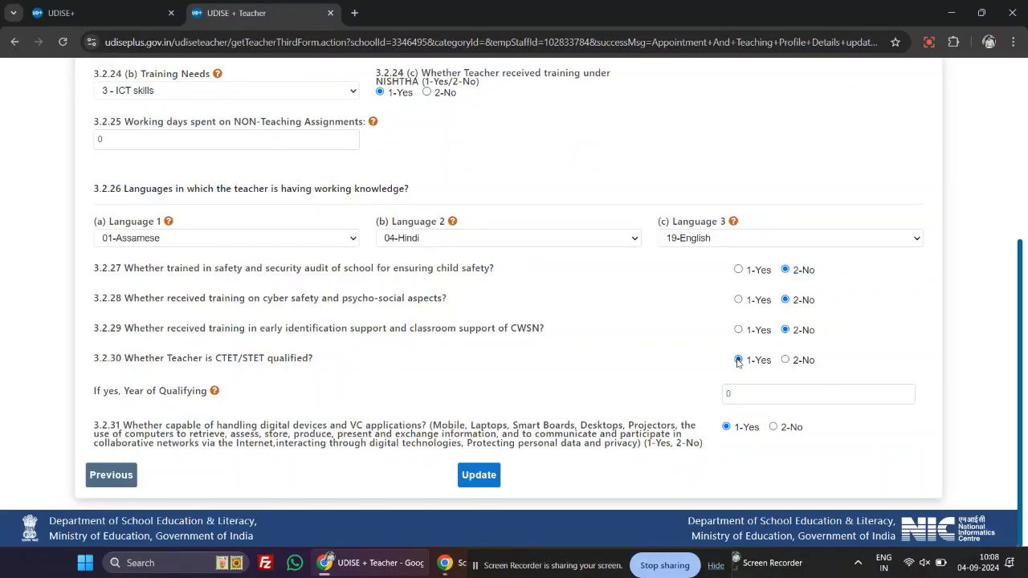
pyautogui.moveTo(742, 393); pyautogui.dragTo(715, 397)
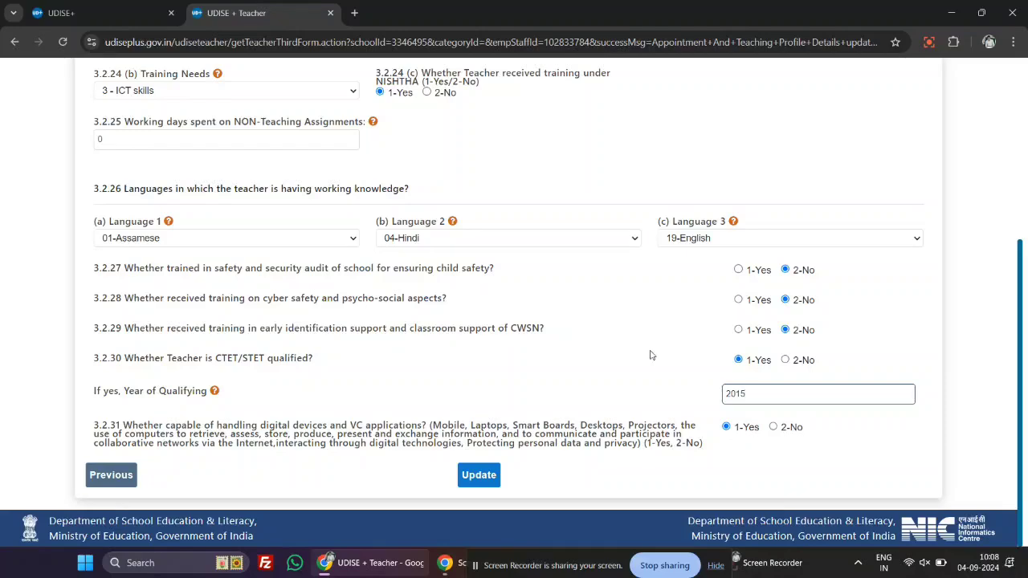
pyautogui.moveTo(128, 365); pyautogui.dragTo(305, 384)
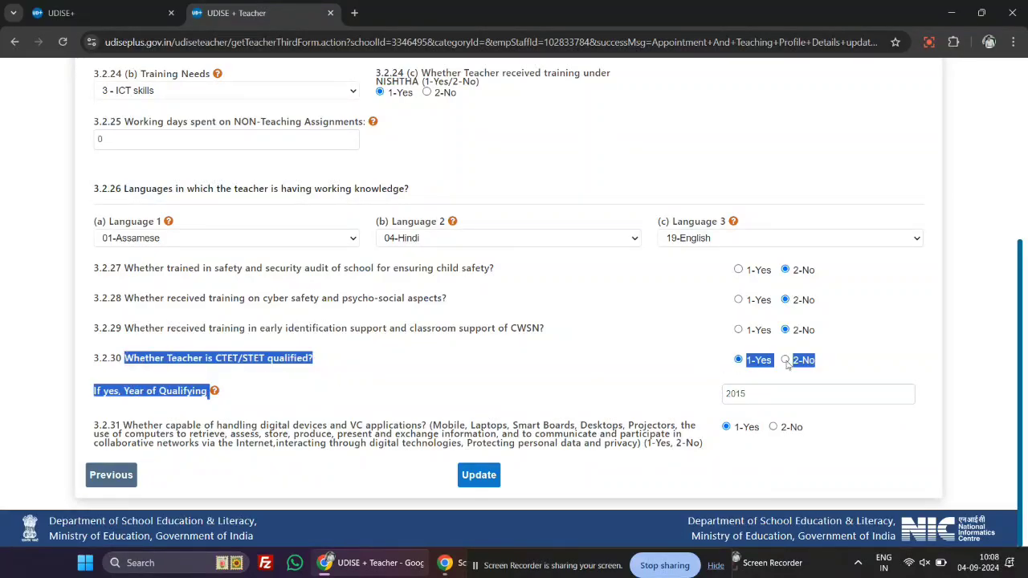
pyautogui.click(586, 358)
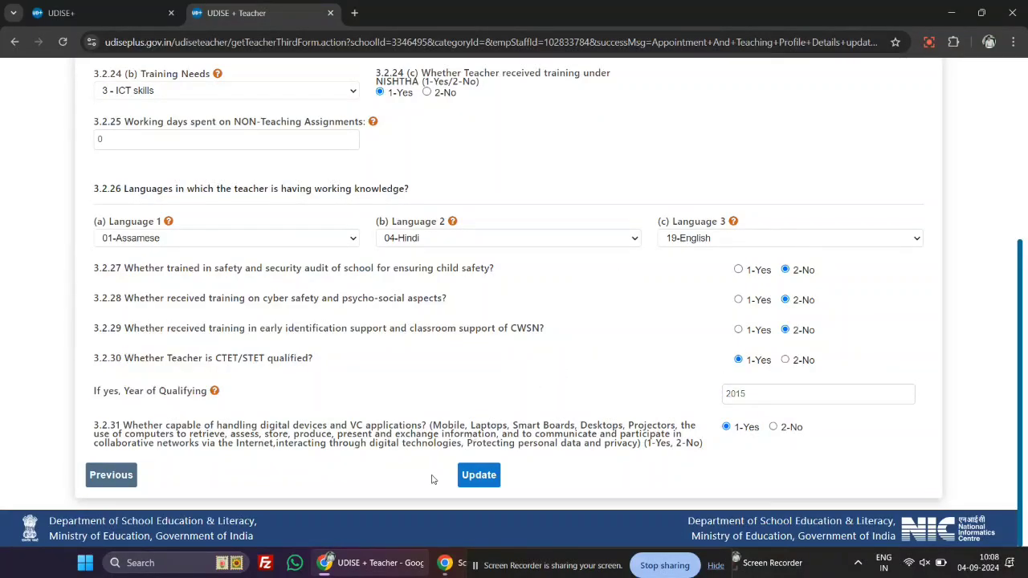
pyautogui.click(476, 475)
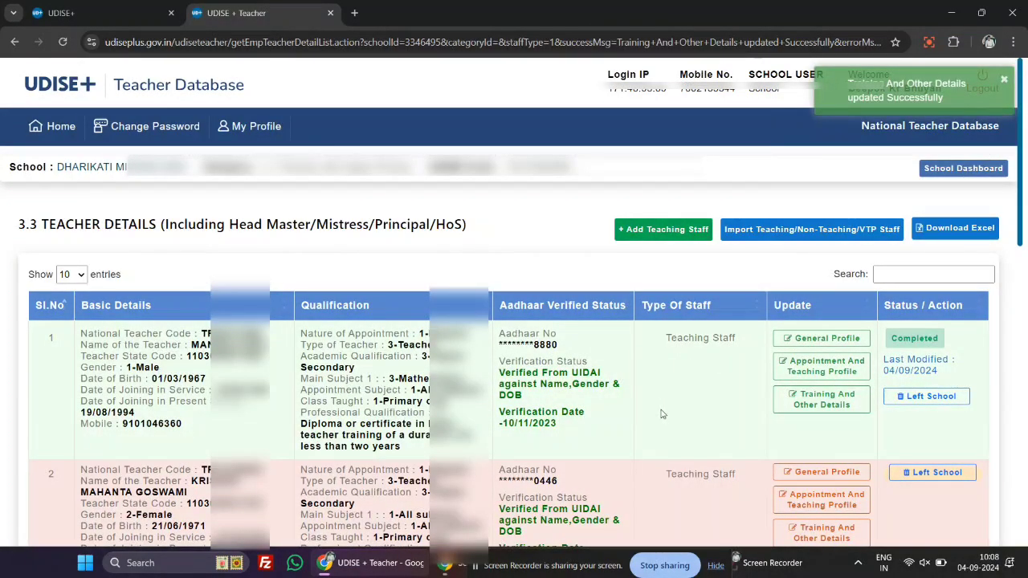
# Reopen the first teacher's Training And Other Details, set CTET/STET qualified to 2-No, and submit the form.
pyautogui.moveTo(1022, 192); pyautogui.dragTo(1026, 229)
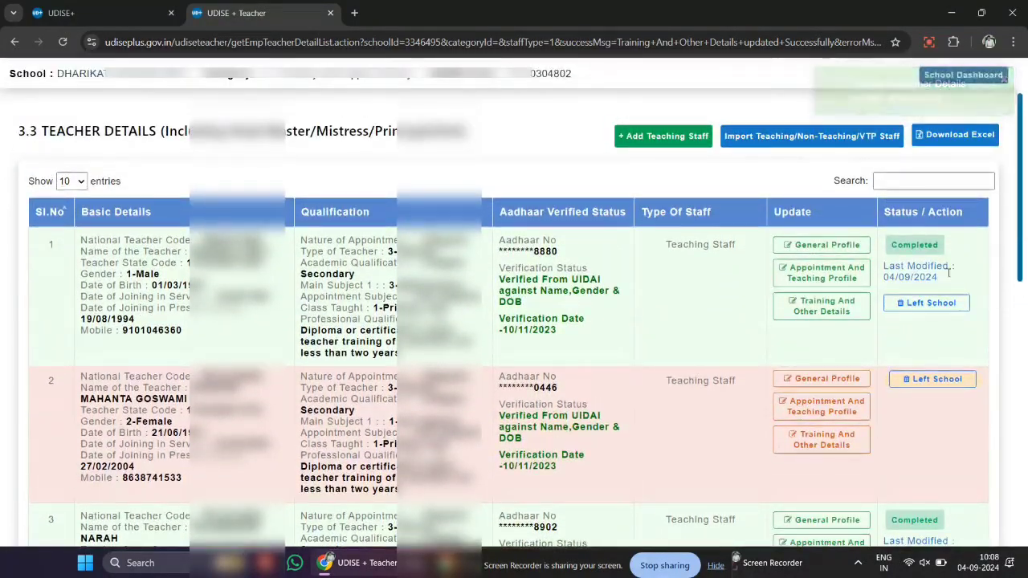
pyautogui.click(833, 315)
pyautogui.scroll(-5, 733, 394)
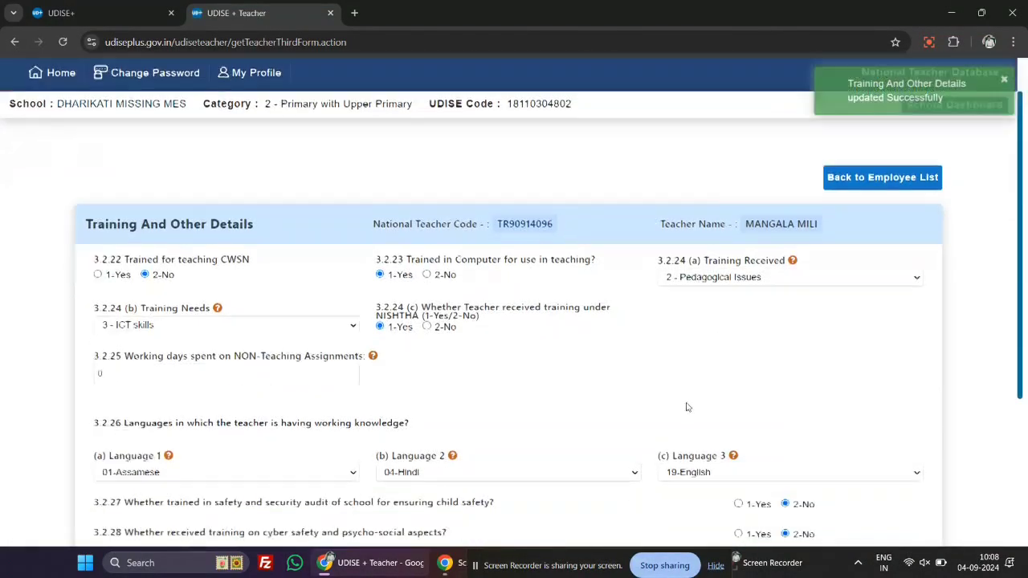
pyautogui.click(785, 360)
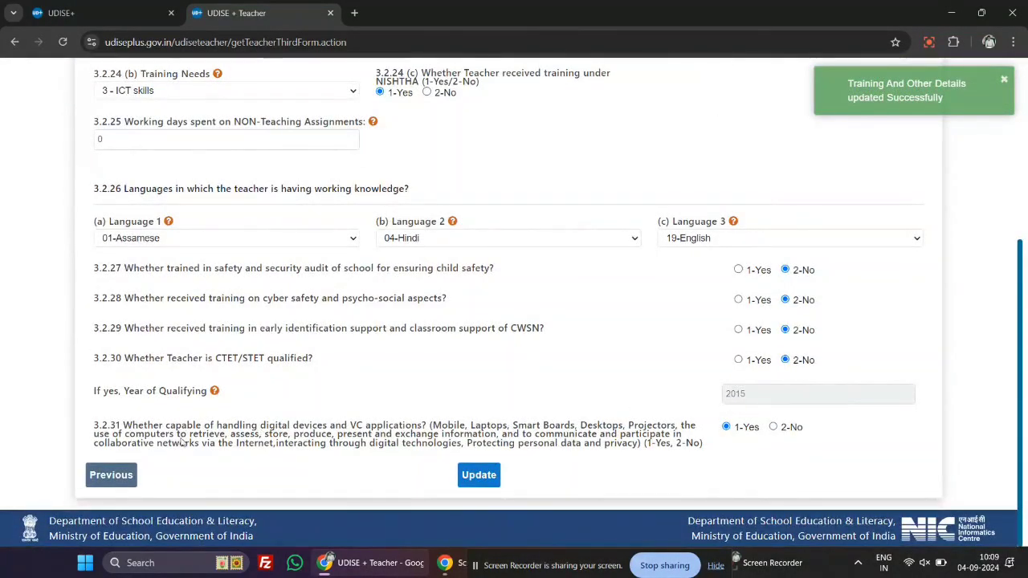
pyautogui.click(474, 472)
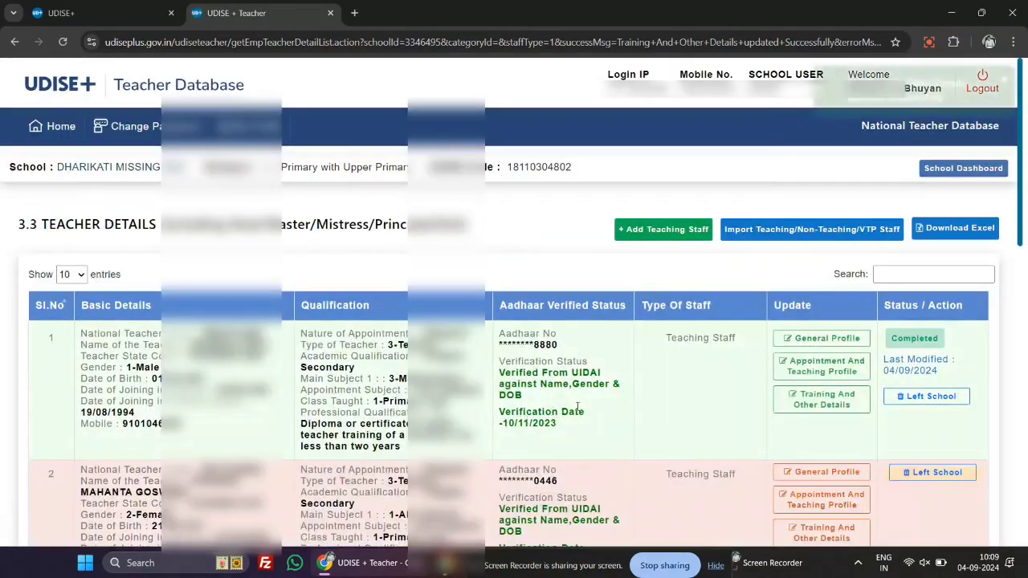
# Open the Left School form for the second teacher in the staff list.
pyautogui.scroll(-2, 634, 391)
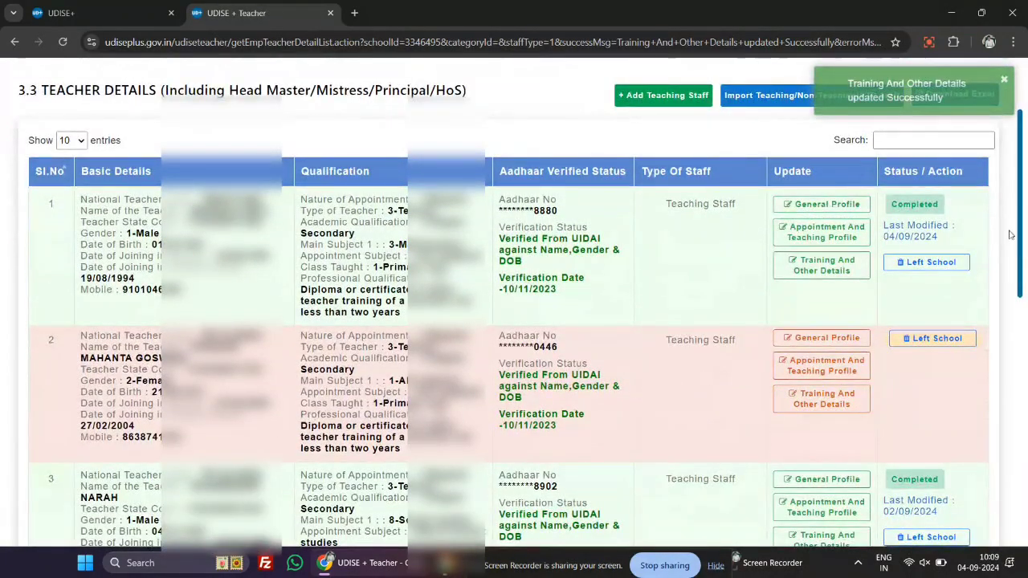
pyautogui.moveTo(1020, 241); pyautogui.dragTo(1023, 265)
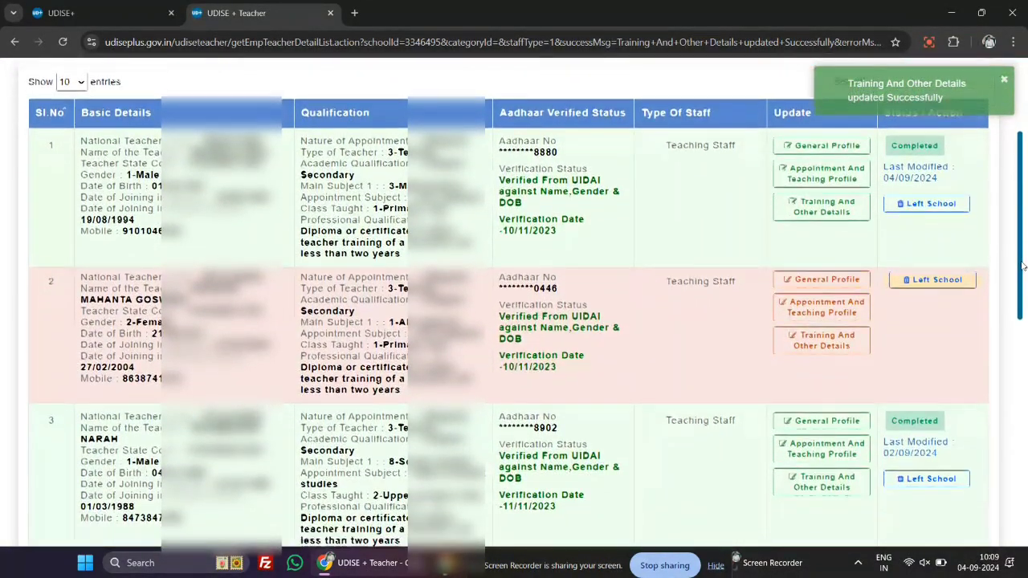
pyautogui.scroll(1, 648, 412)
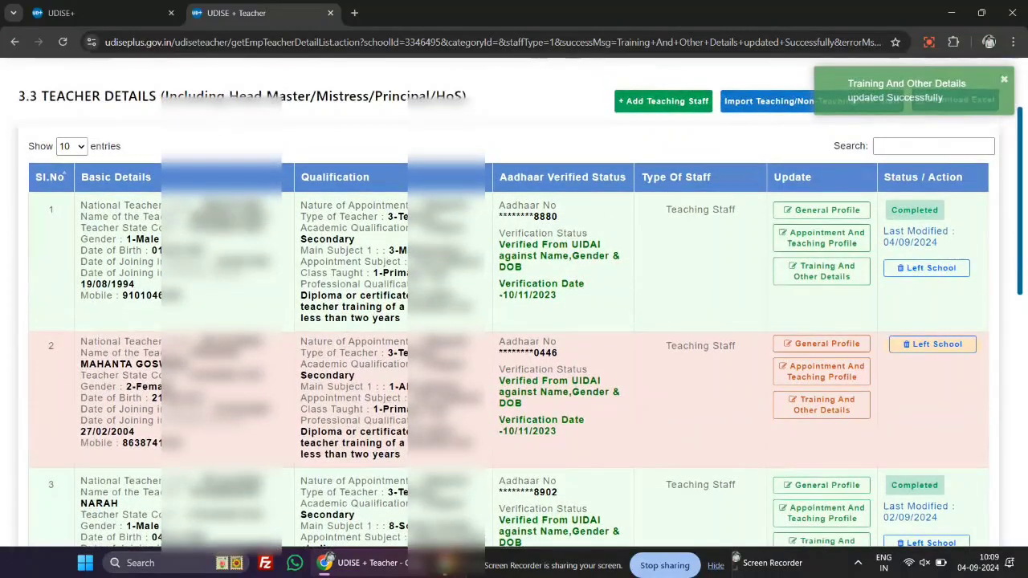
pyautogui.moveTo(194, 343); pyautogui.dragTo(689, 378)
pyautogui.click(762, 408)
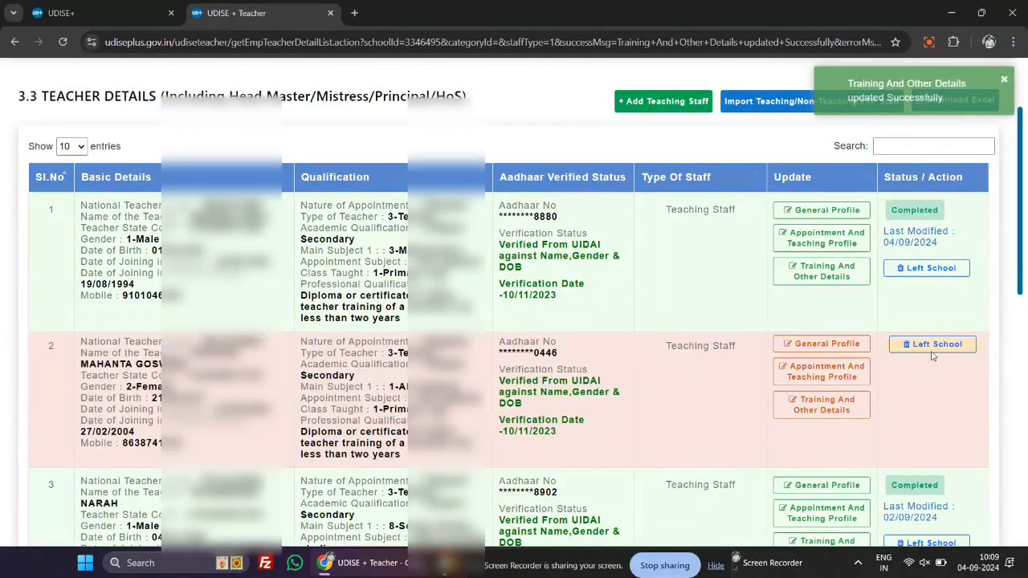
pyautogui.click(933, 345)
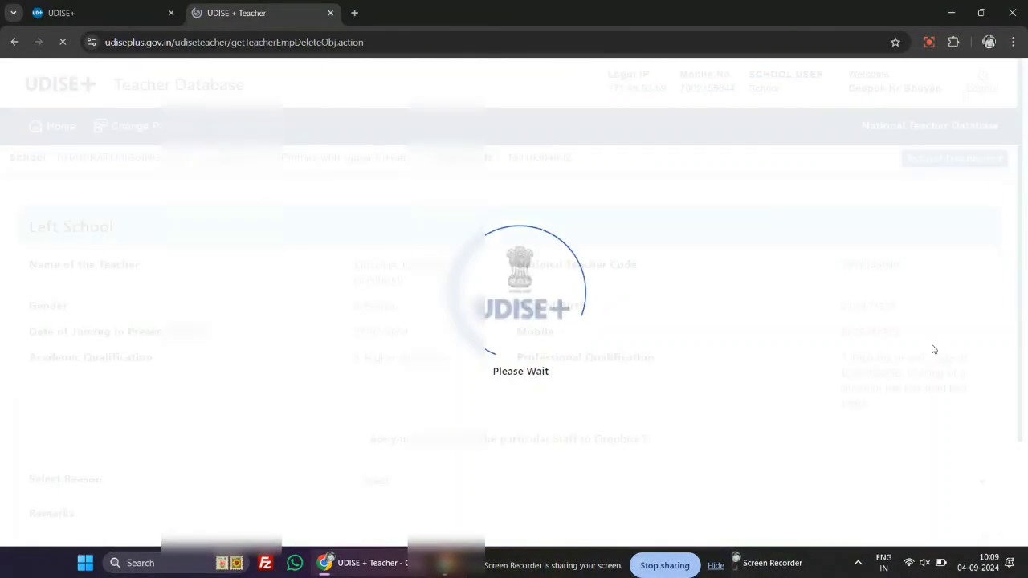
pyautogui.scroll(-2, 581, 356)
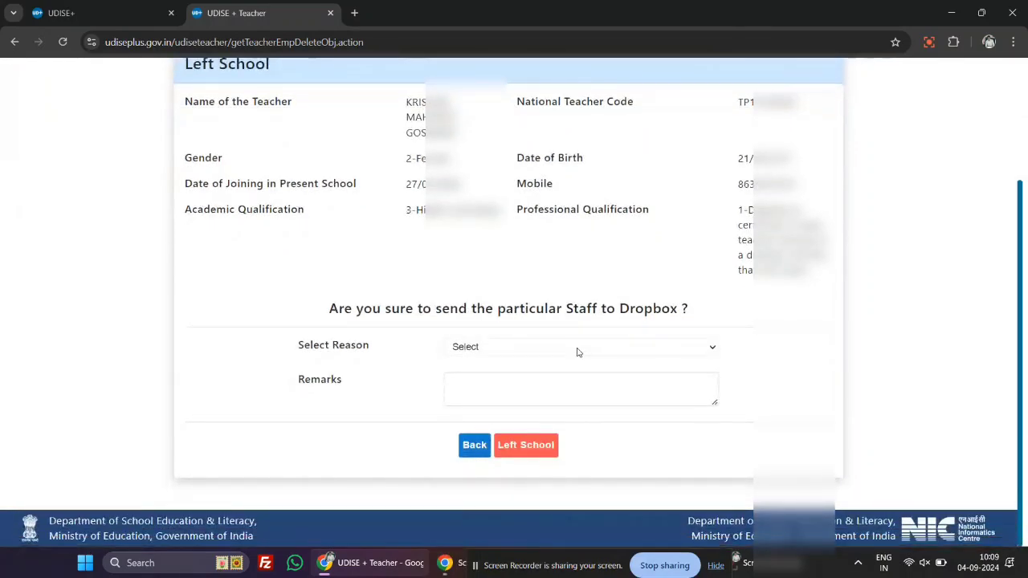
# Examine the available leaving reasons, the remarks field, and the teacher's national code and date of birth on the form.
pyautogui.click(578, 347)
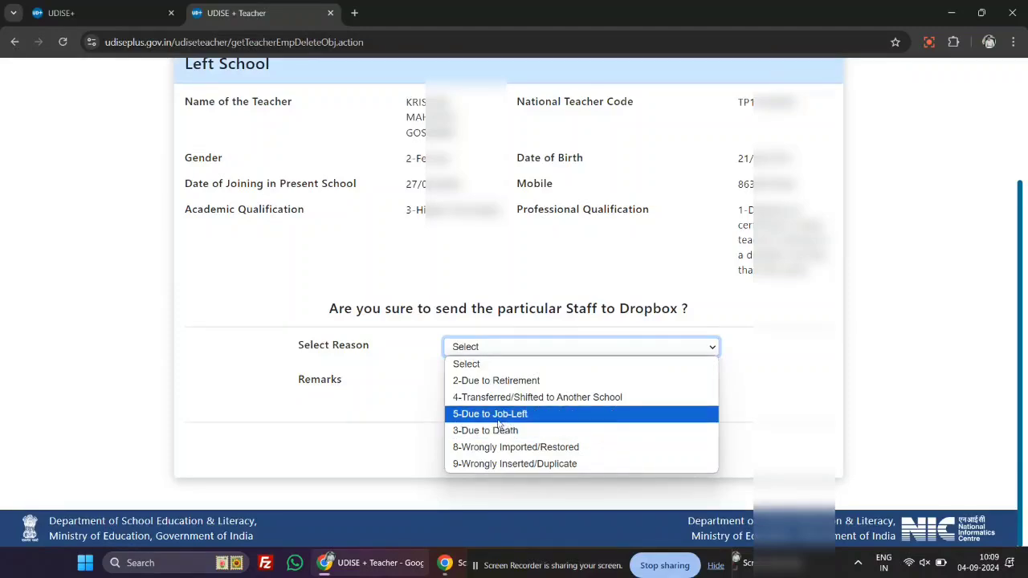
pyautogui.click(410, 423)
pyautogui.click(487, 396)
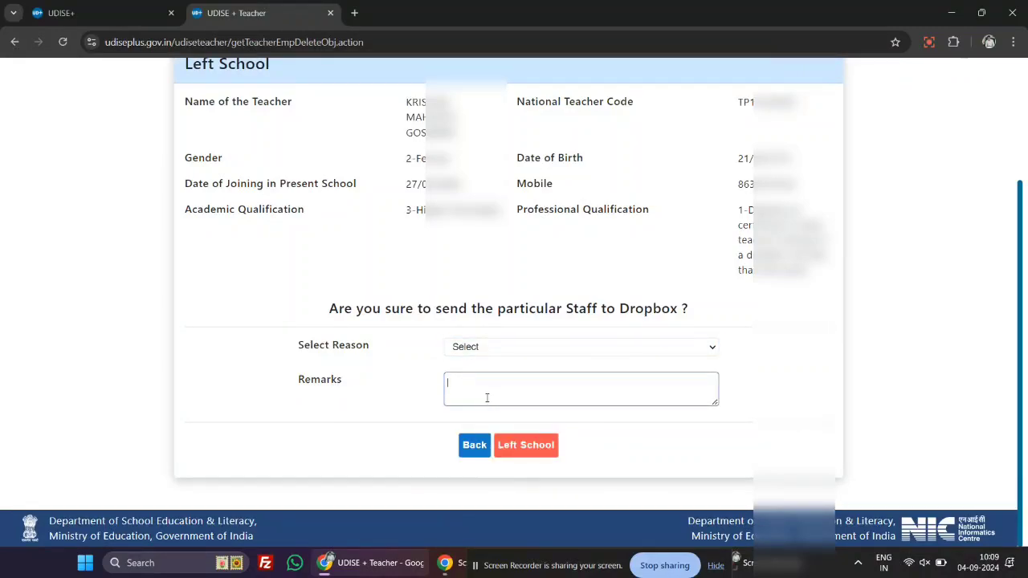
pyautogui.click(745, 103)
pyautogui.moveTo(745, 103); pyautogui.dragTo(809, 112)
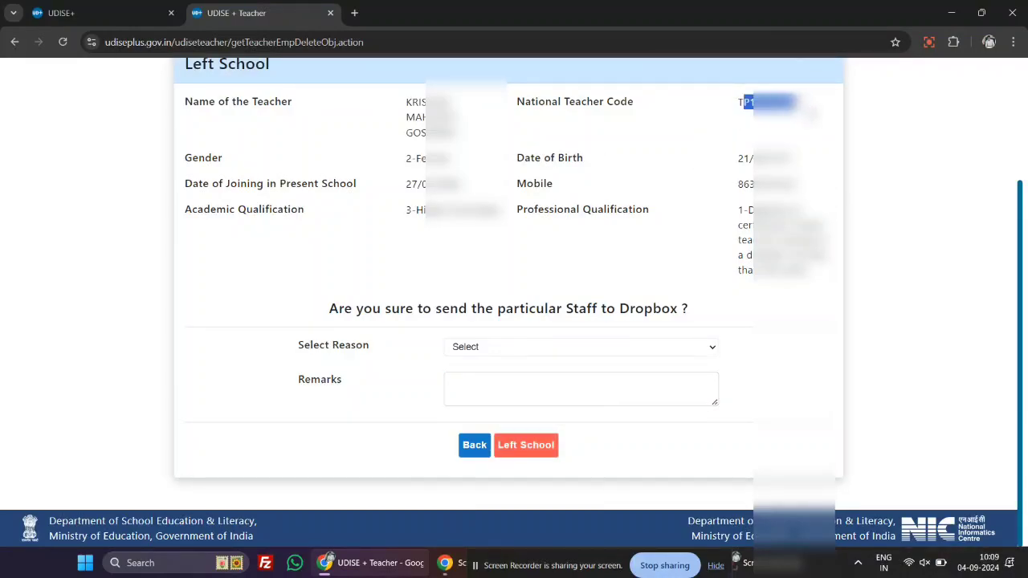
pyautogui.moveTo(809, 164); pyautogui.dragTo(740, 157)
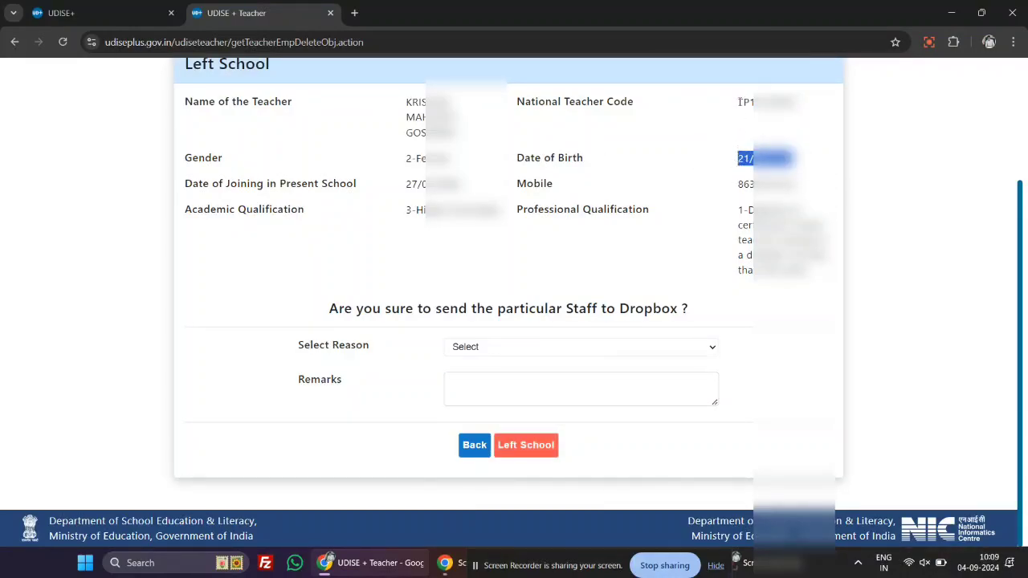
# Check the second teacher's National Teacher Code, and return to the staff list without submitting the Left School form.
pyautogui.moveTo(738, 103); pyautogui.dragTo(807, 111)
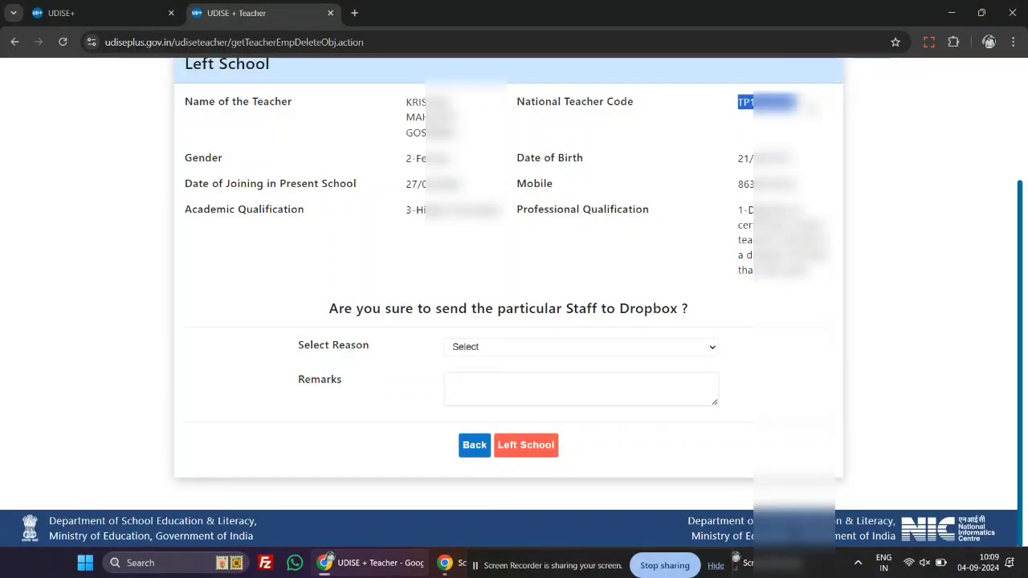
pyautogui.click(473, 455)
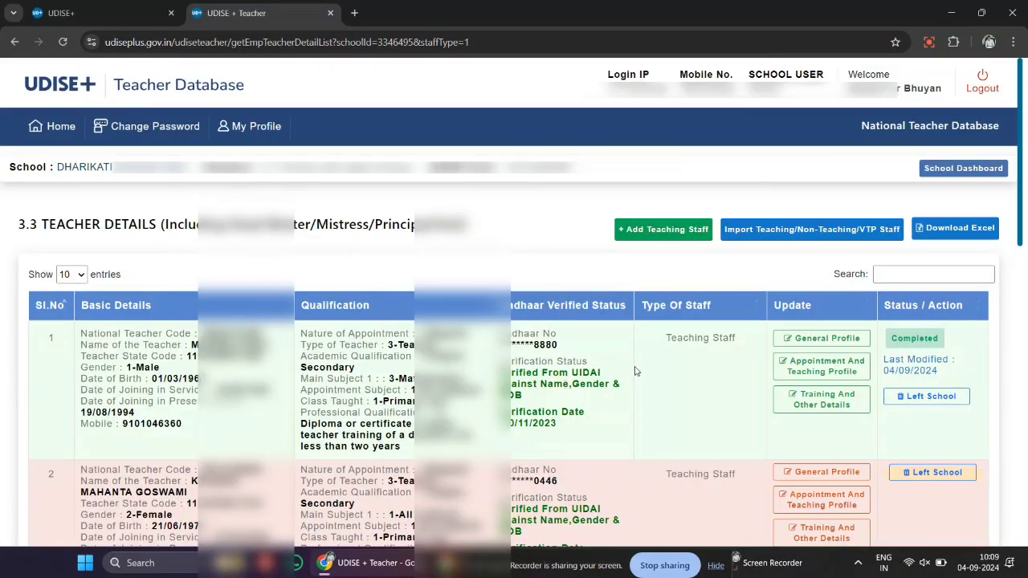
pyautogui.scroll(-1, 637, 370)
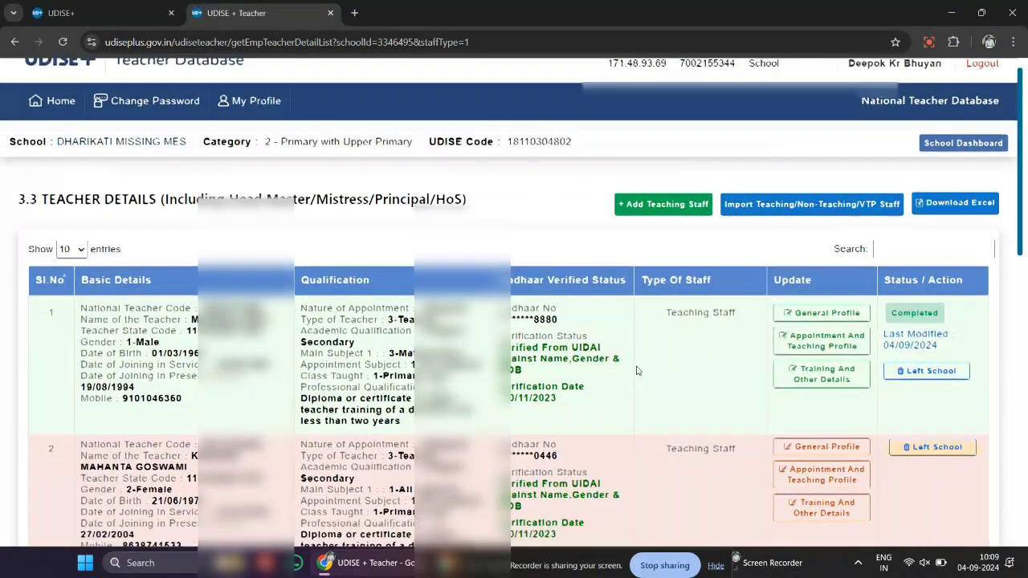
pyautogui.scroll(-1, 771, 402)
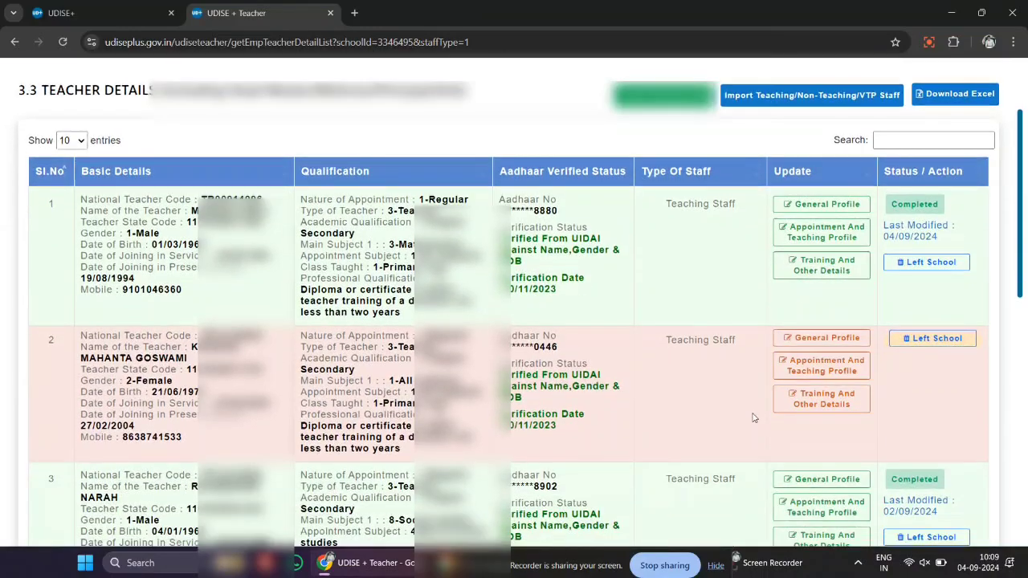
pyautogui.scroll(2, 811, 388)
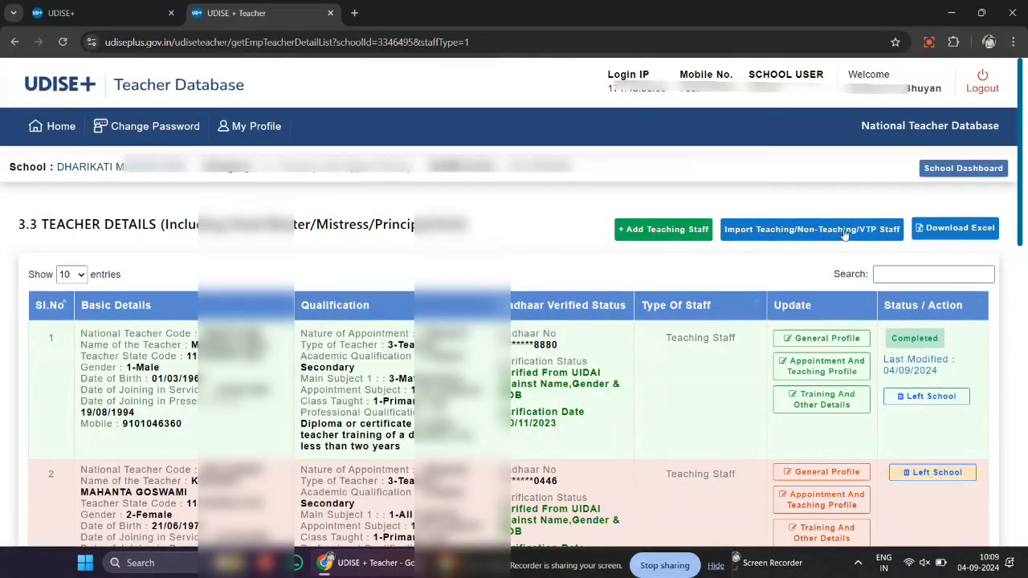
# Return to the school dashboard and refresh the statistics in the Staff Summary Report.
pyautogui.click(959, 168)
pyautogui.scroll(-1, 590, 340)
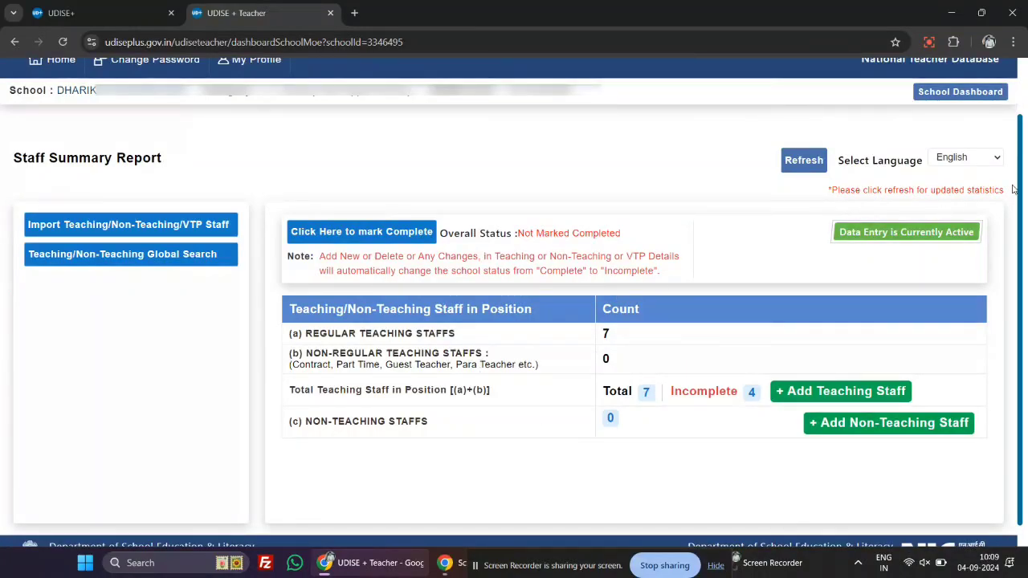
pyautogui.click(801, 163)
pyautogui.scroll(-1, 704, 297)
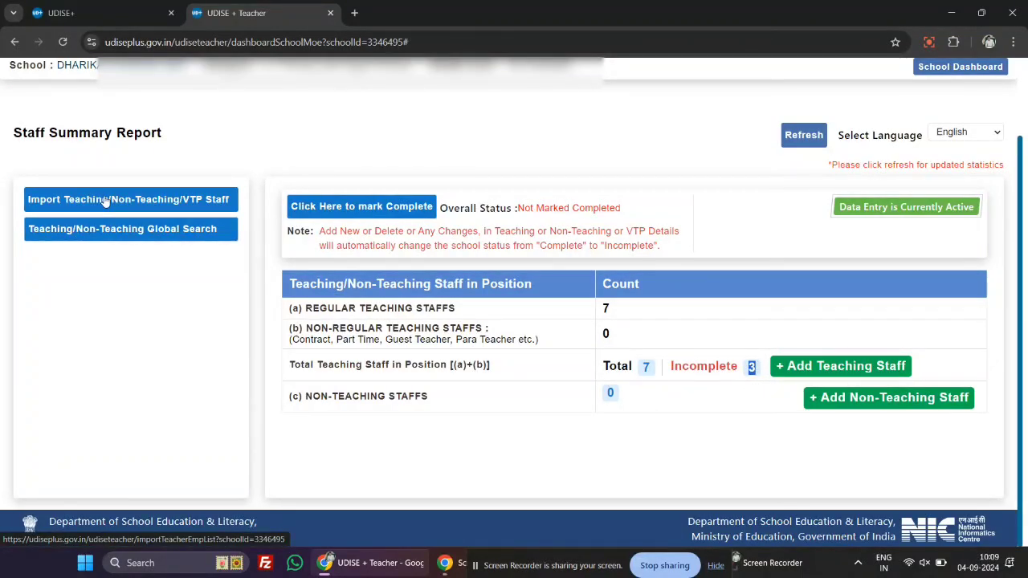
pyautogui.click(459, 357)
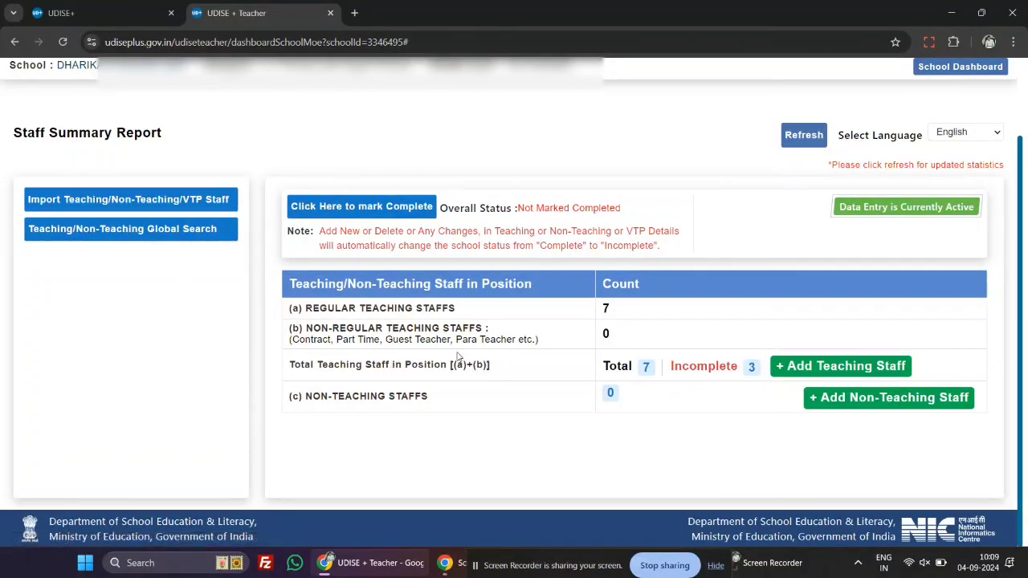
# Examine the National Teacher Code and Date of Birth fields of the Import Teaching/Non-Teaching/VTP Staff form, and return to the school dashboard.
pyautogui.click(126, 202)
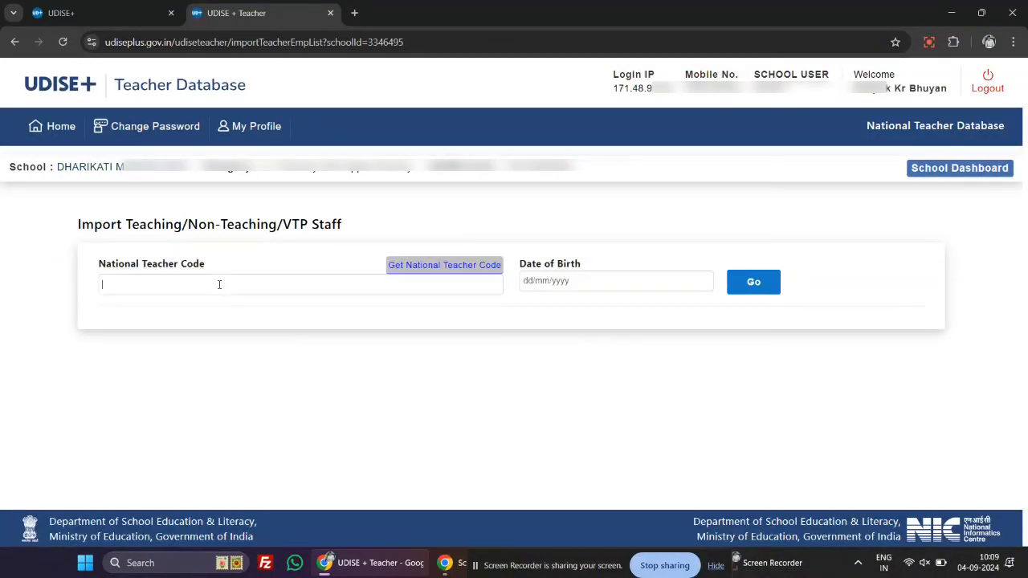
pyautogui.click(586, 283)
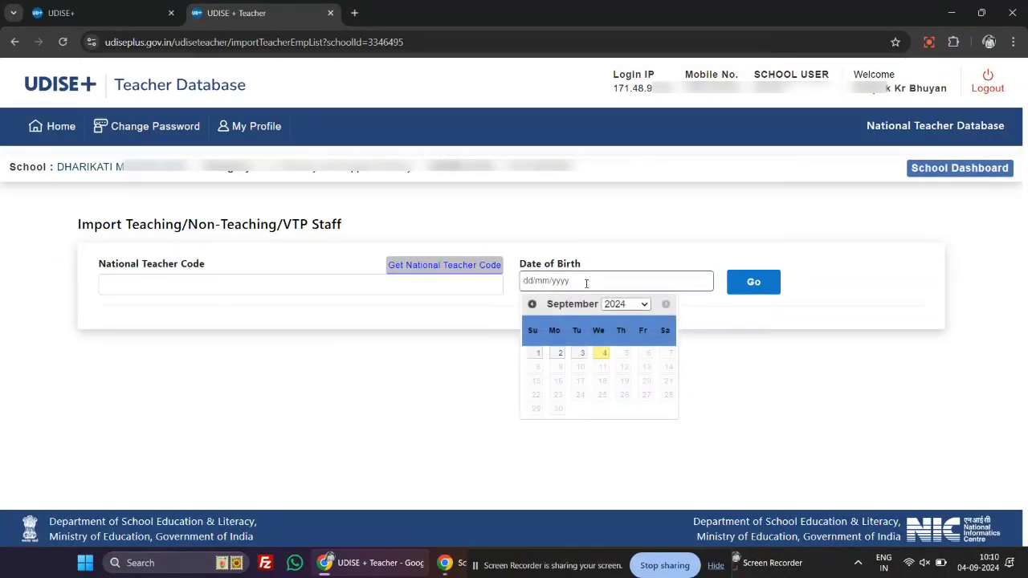
pyautogui.click(771, 285)
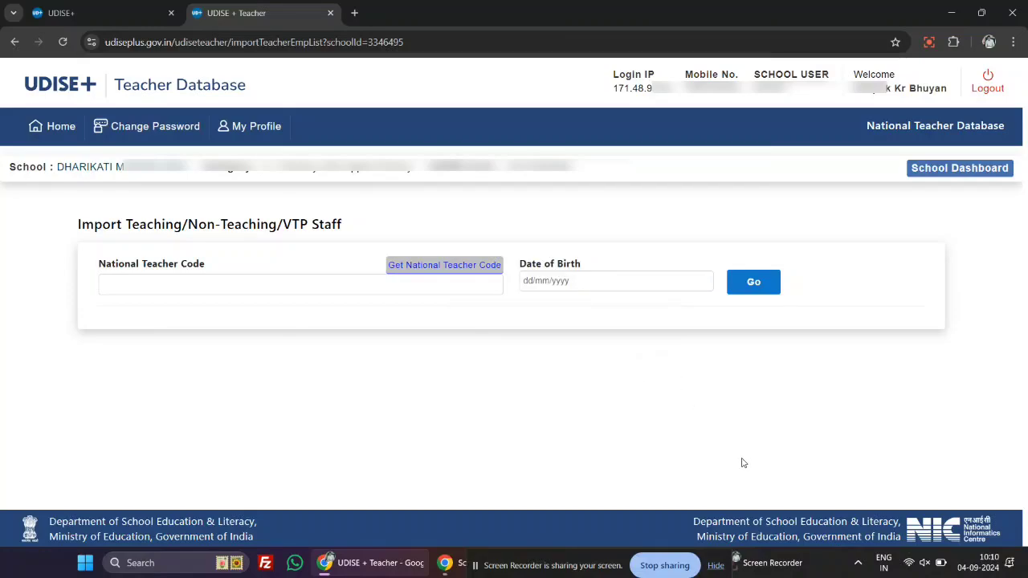
pyautogui.click(954, 172)
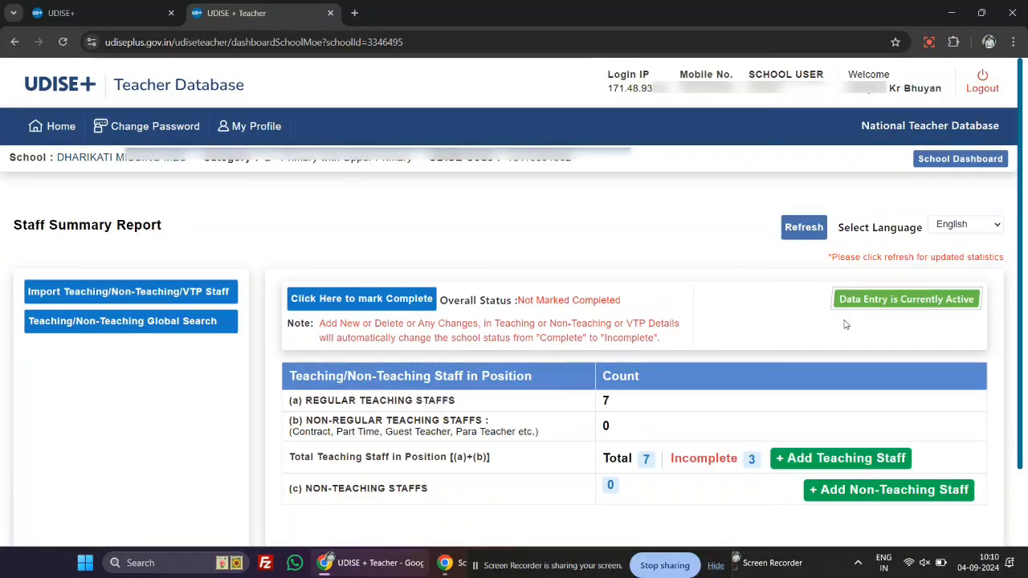
# Open the General Profile form for adding new teaching staff, examine its fields, and leave it without saving.
pyautogui.scroll(-1, 818, 375)
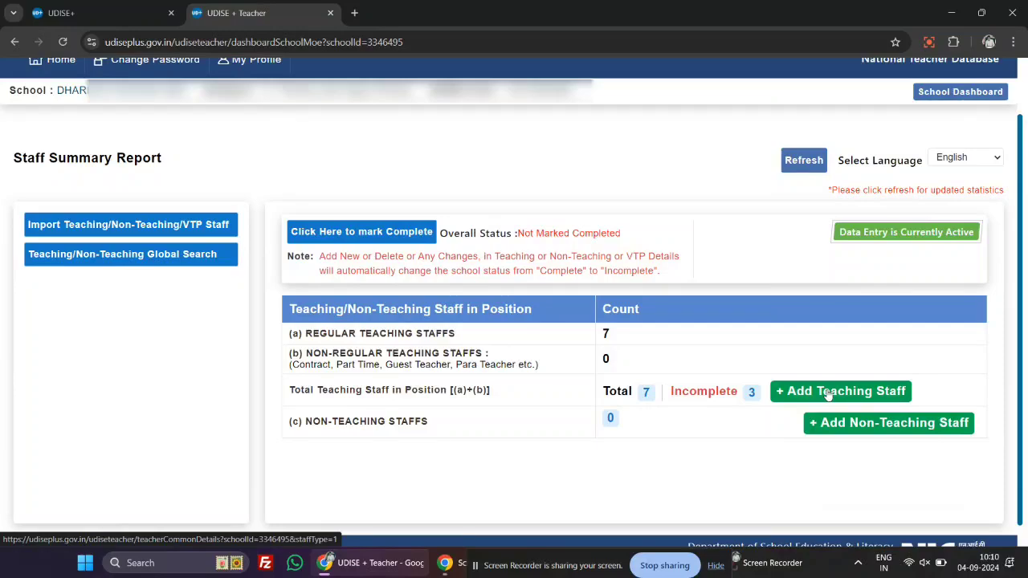
pyautogui.click(828, 392)
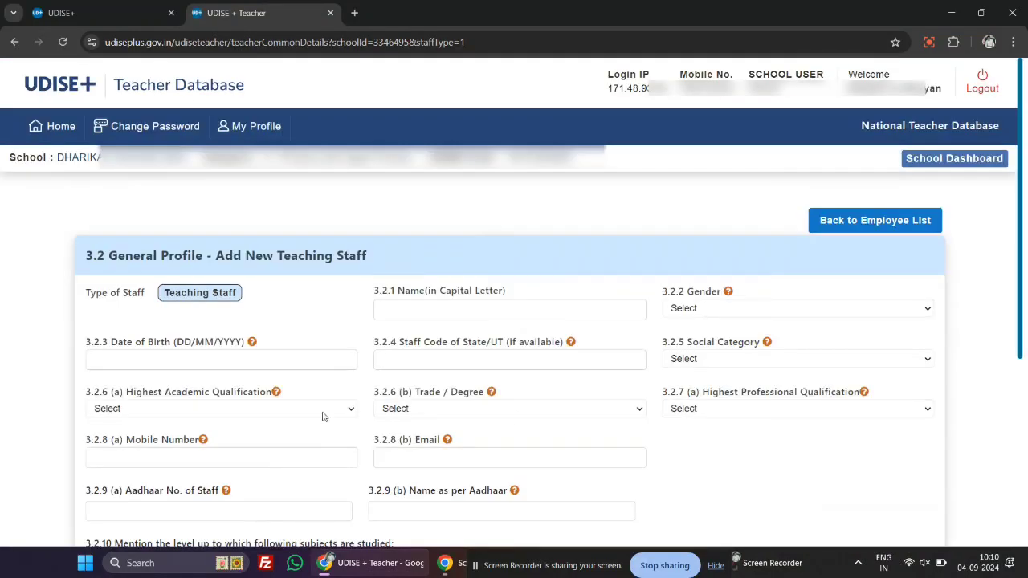
pyautogui.scroll(-4, 580, 351)
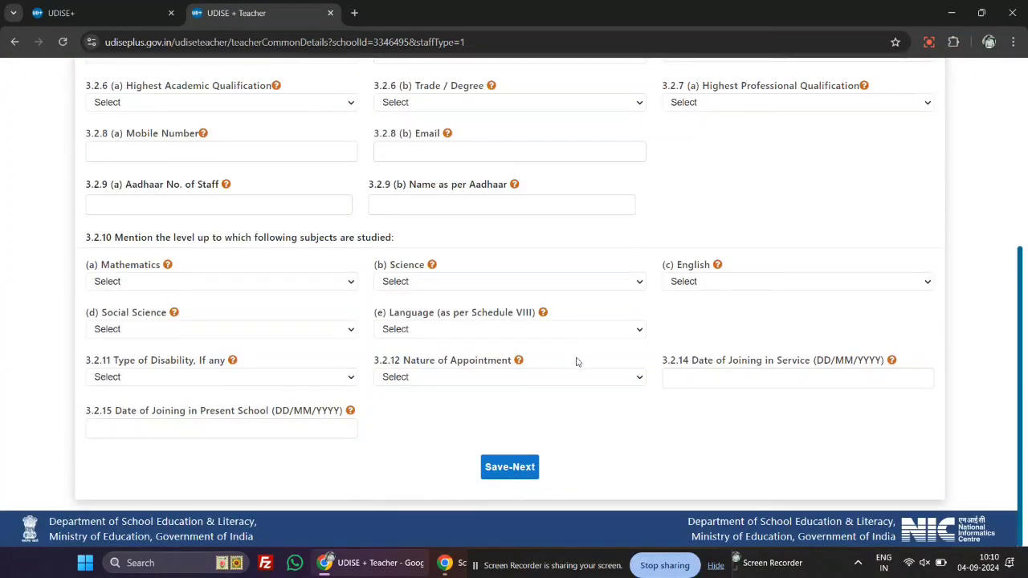
pyautogui.scroll(2, 576, 361)
pyautogui.scroll(1, 580, 364)
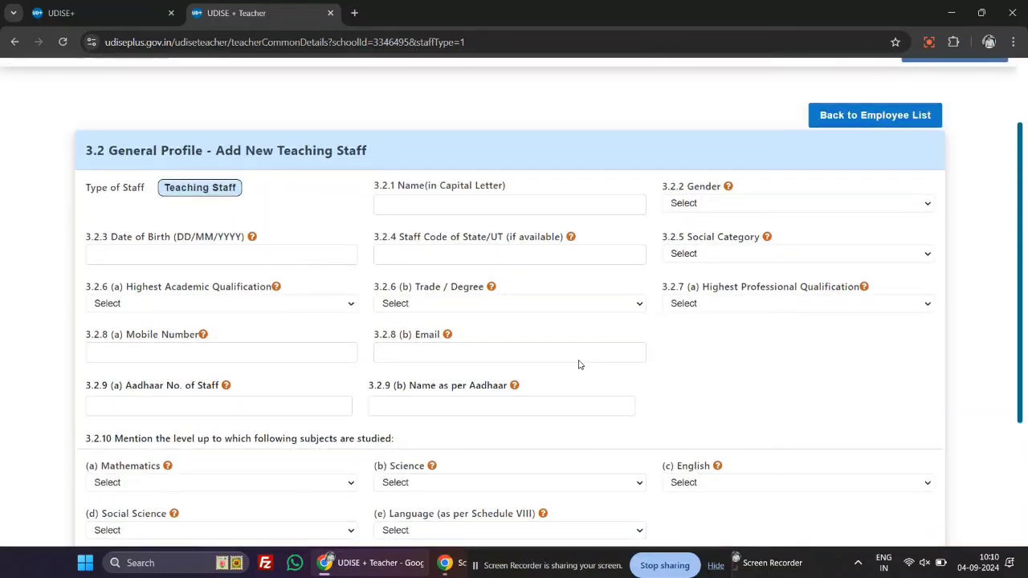
pyautogui.click(843, 135)
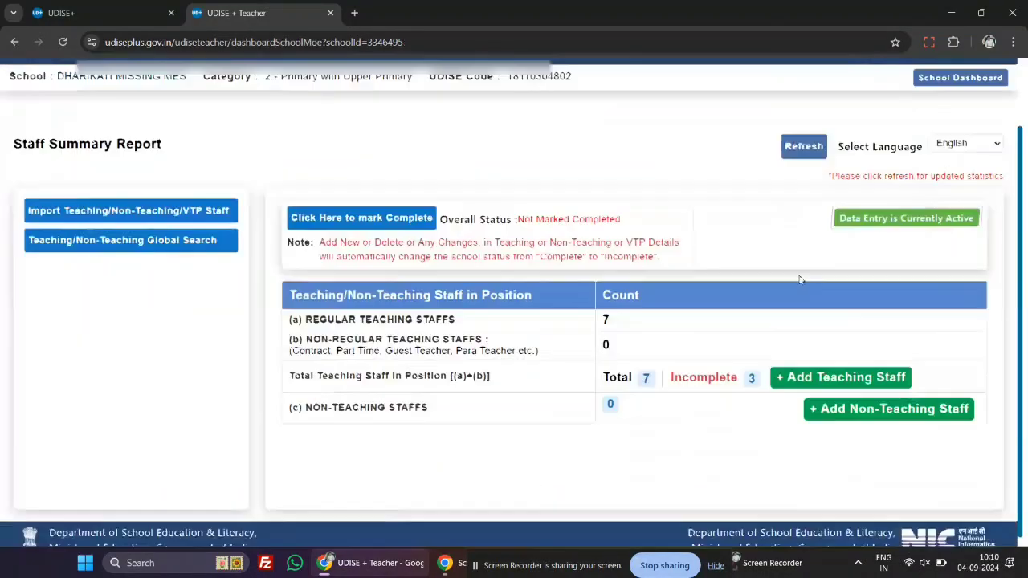
# Open the form for adding new non-teaching staff, examine its fields, and return to the school dashboard without saving.
pyautogui.click(843, 404)
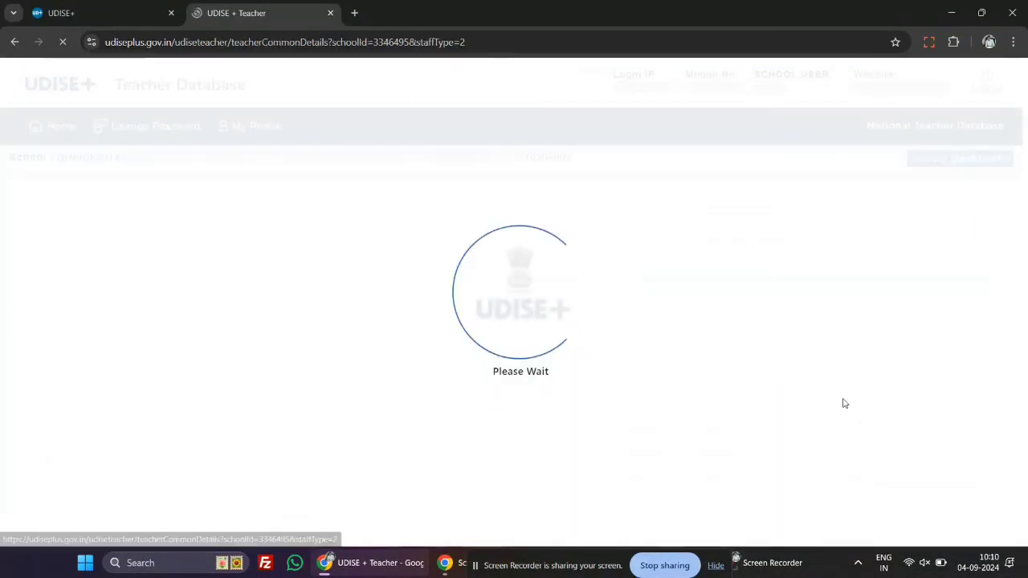
pyautogui.scroll(-3, 275, 368)
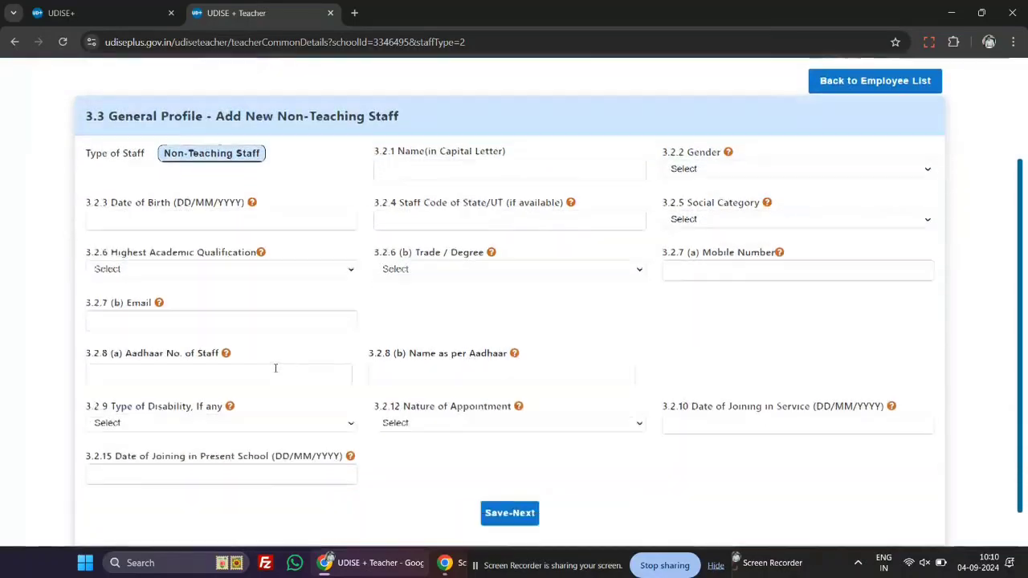
pyautogui.scroll(1, 275, 372)
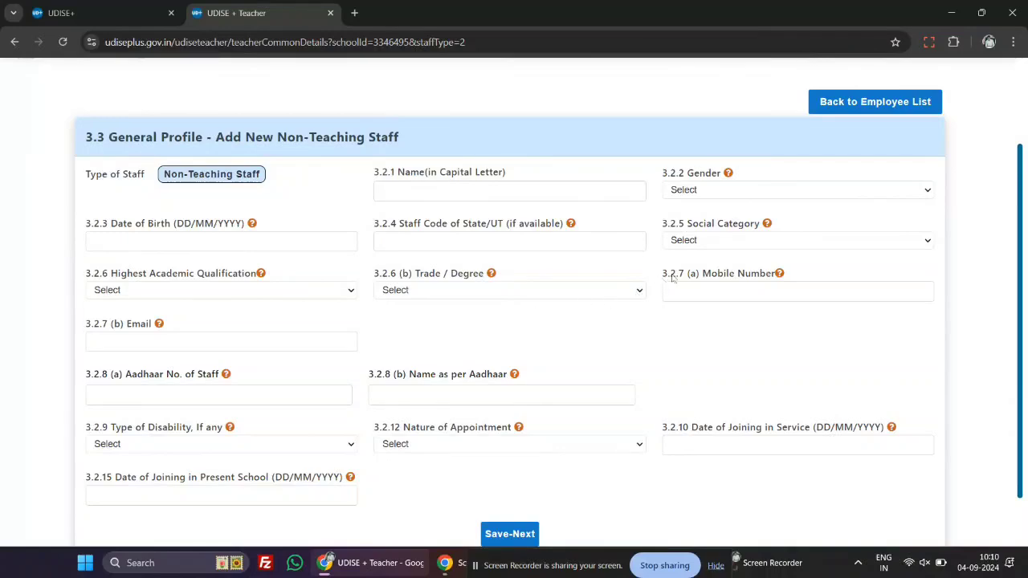
pyautogui.click(891, 110)
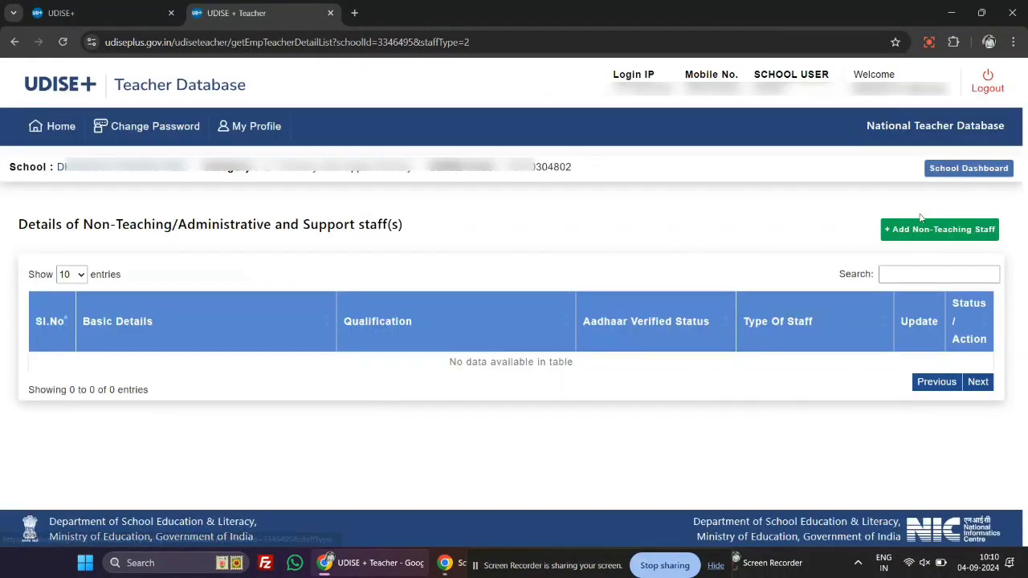
pyautogui.click(965, 171)
# Open the School Completion Status form for marking the school complete, and check the count of incomplete teaching staff.
pyautogui.scroll(-1, 619, 279)
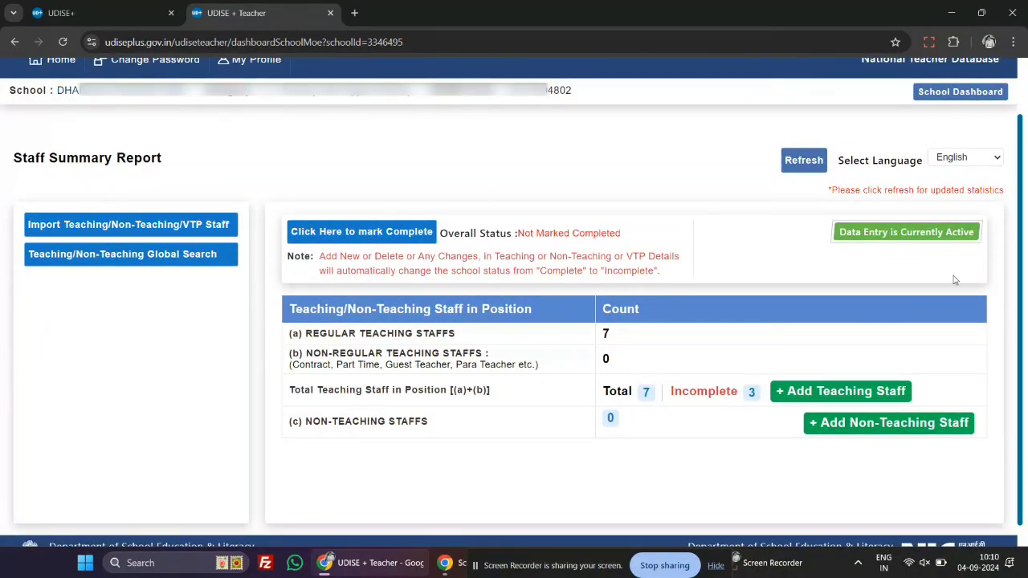
pyautogui.click(420, 232)
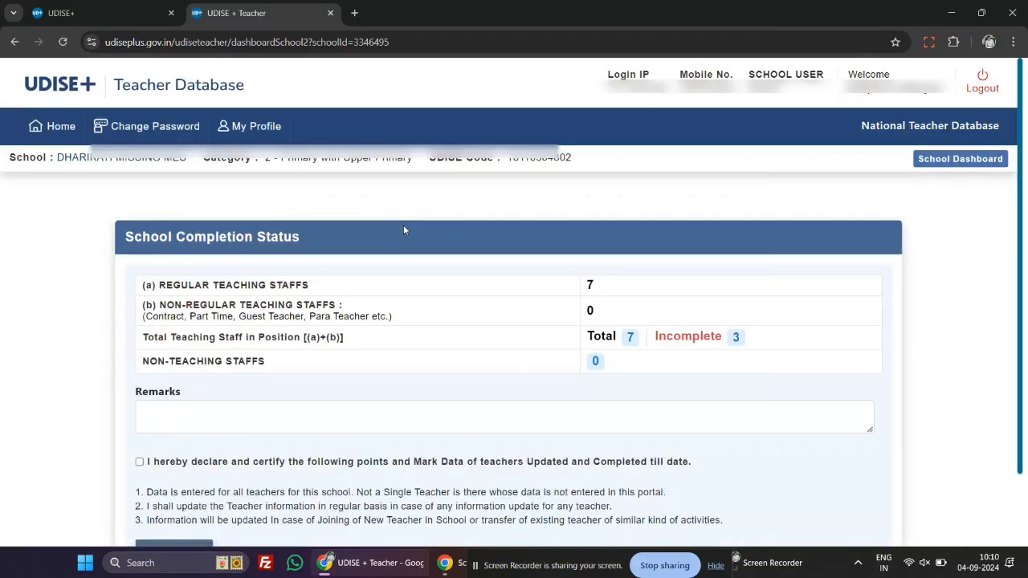
pyautogui.scroll(-1, 388, 244)
pyautogui.moveTo(655, 270); pyautogui.dragTo(745, 270)
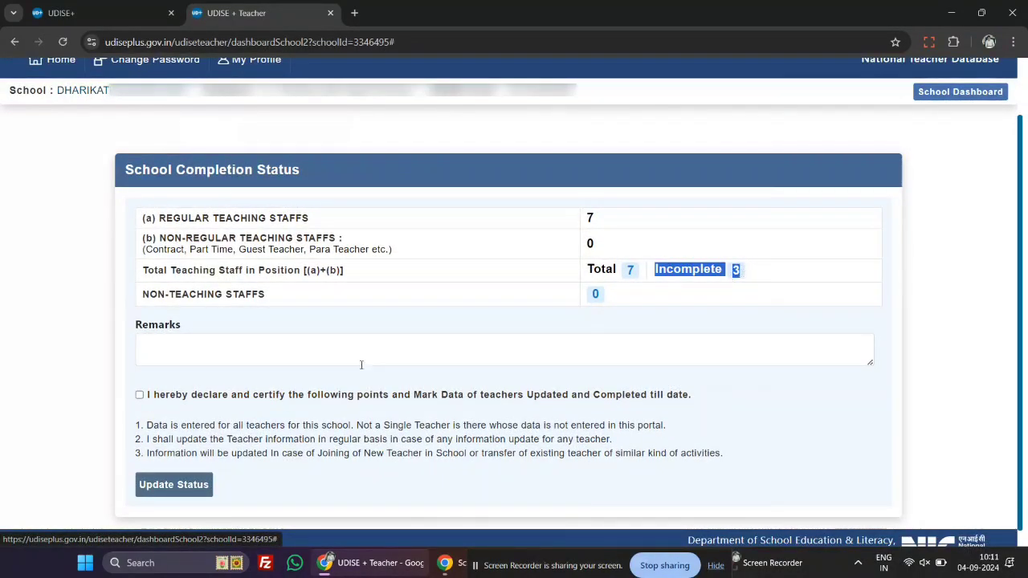
# Enter the completion remark "All teaching & non teaching staffs data are verified", and return to the Staff Summary Report without updating the status.
pyautogui.click(306, 353)
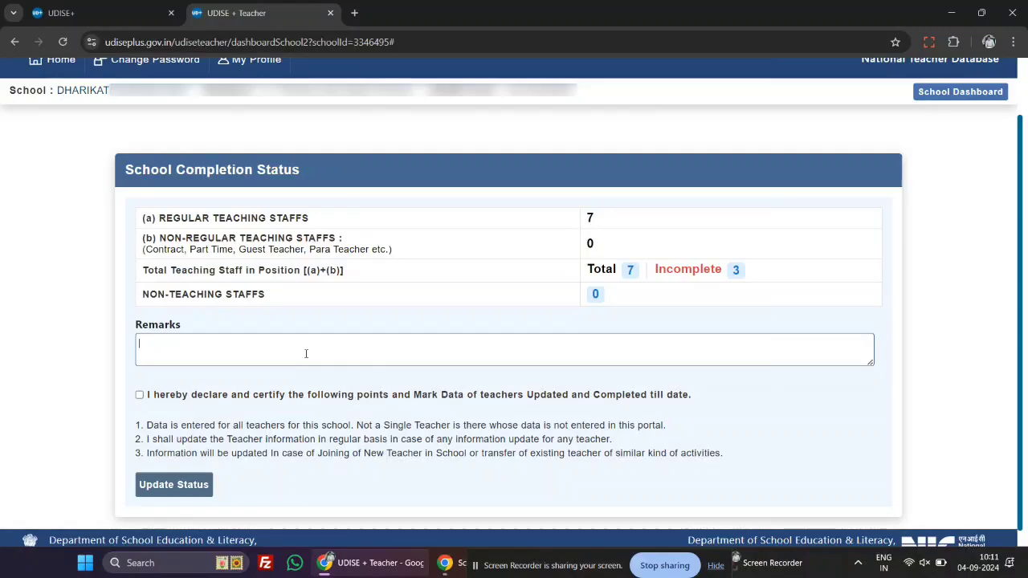
pyautogui.write('All teac')
pyautogui.write('hers')
pyautogui.press('BackSpace')
pyautogui.press('BackSpace')
pyautogui.write('ing & non teachin')
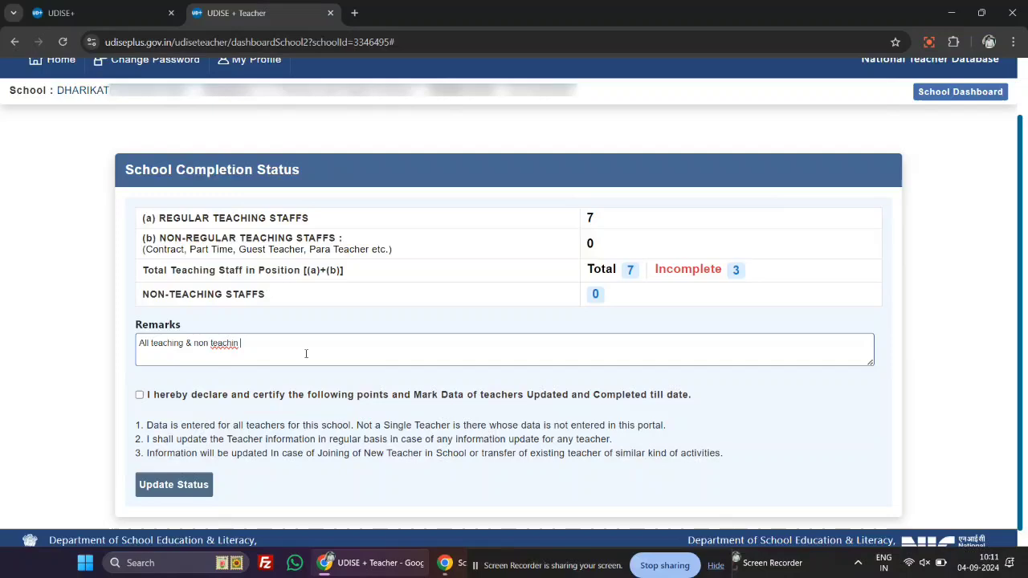
pyautogui.press('BackSpace')
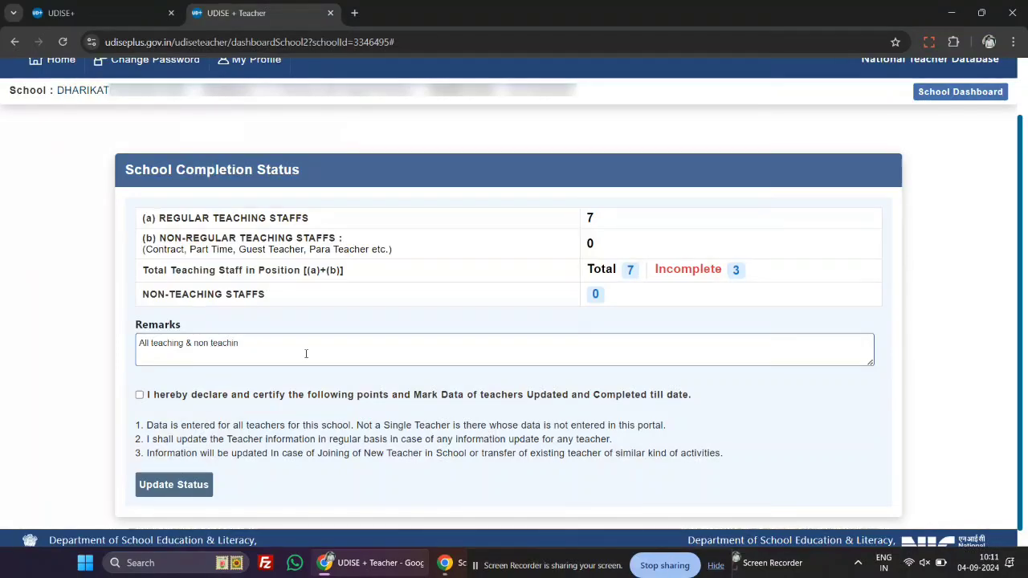
pyautogui.write('g staffs data')
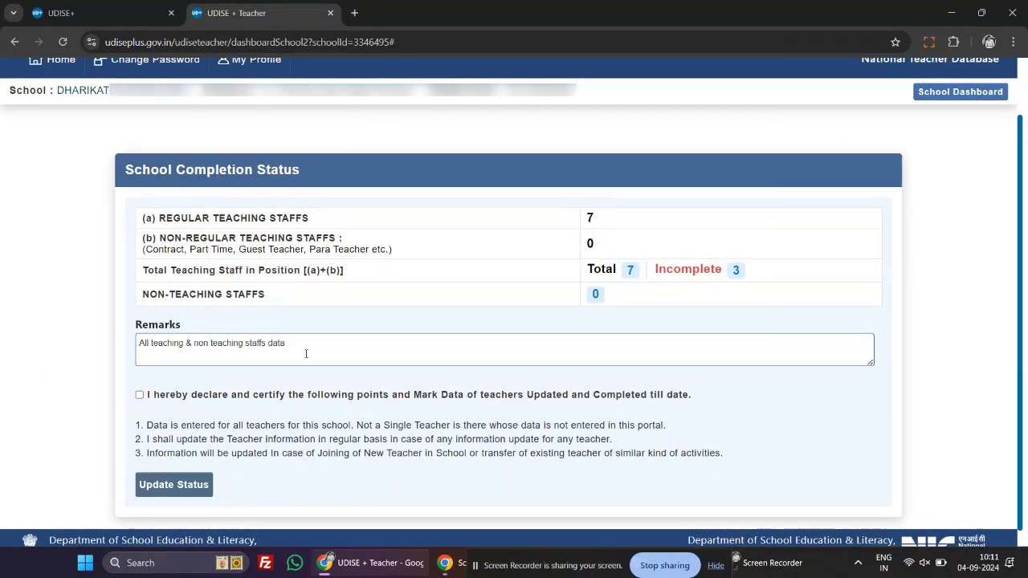
pyautogui.write(' v')
pyautogui.press('BackSpace')
pyautogui.write('are ')
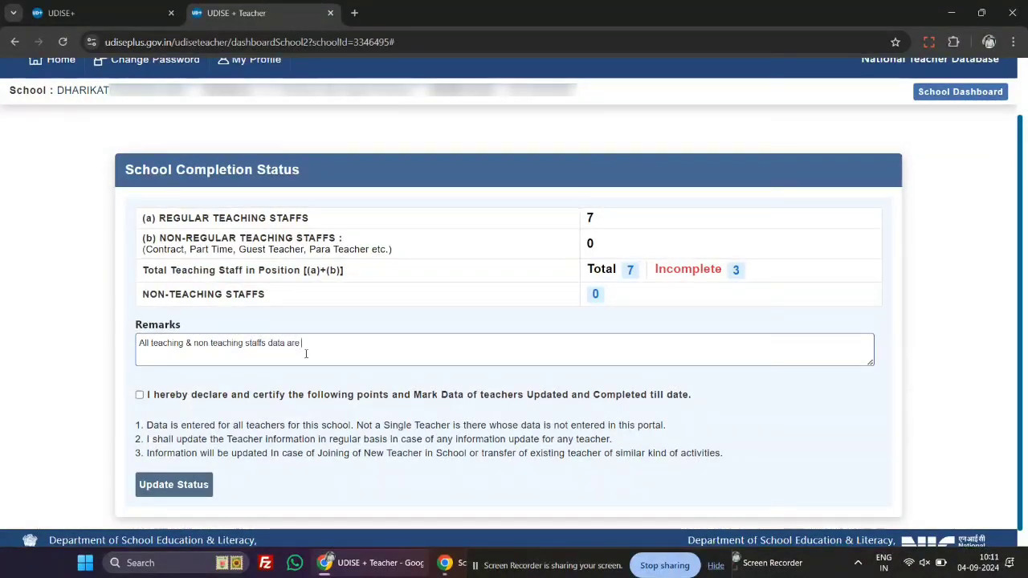
pyautogui.write('verfied')
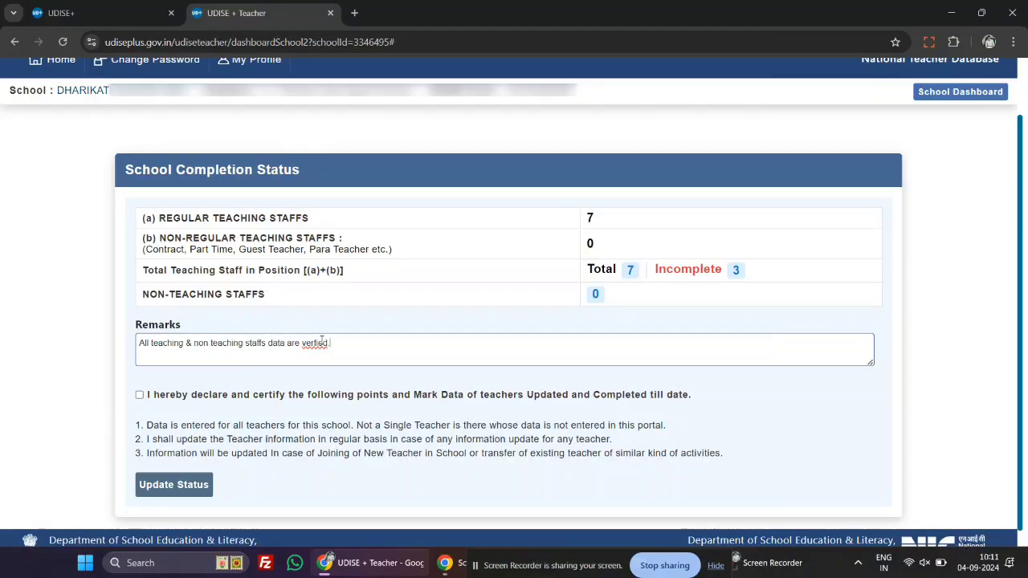
pyautogui.rightClick(322, 345)
pyautogui.click(352, 62)
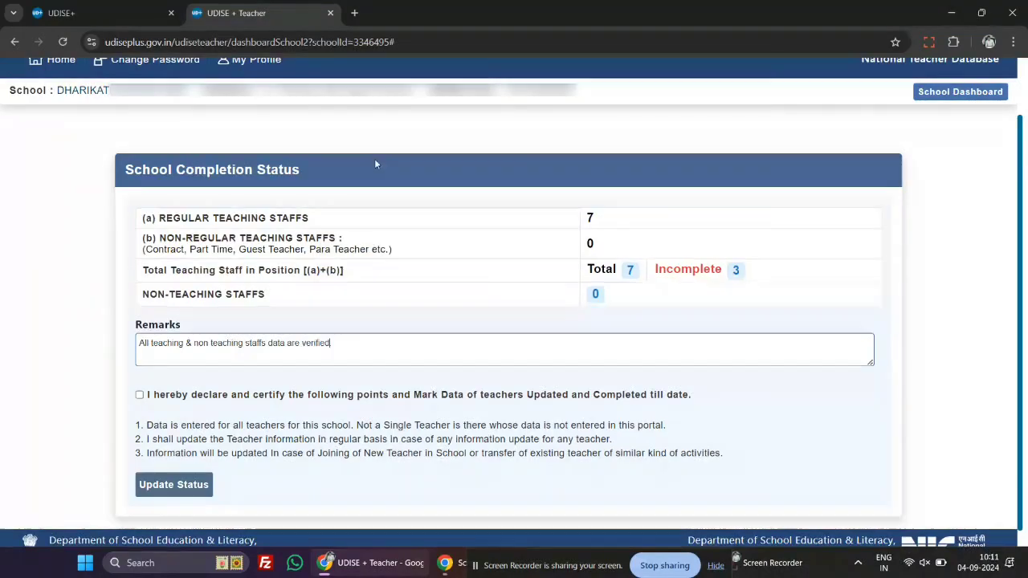
pyautogui.hotkey('alt', 'Left')
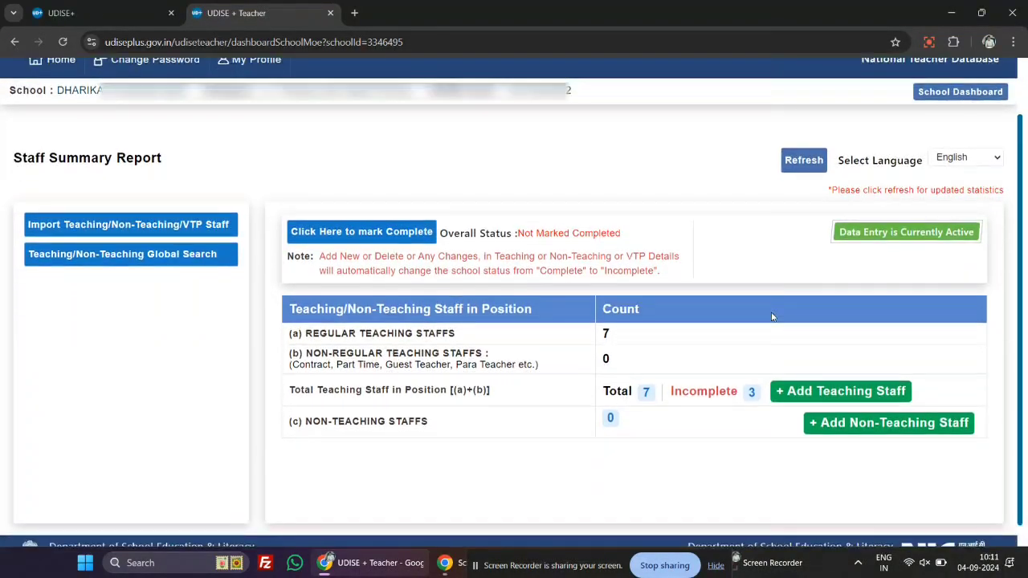
pyautogui.scroll(1, 1021, 121)
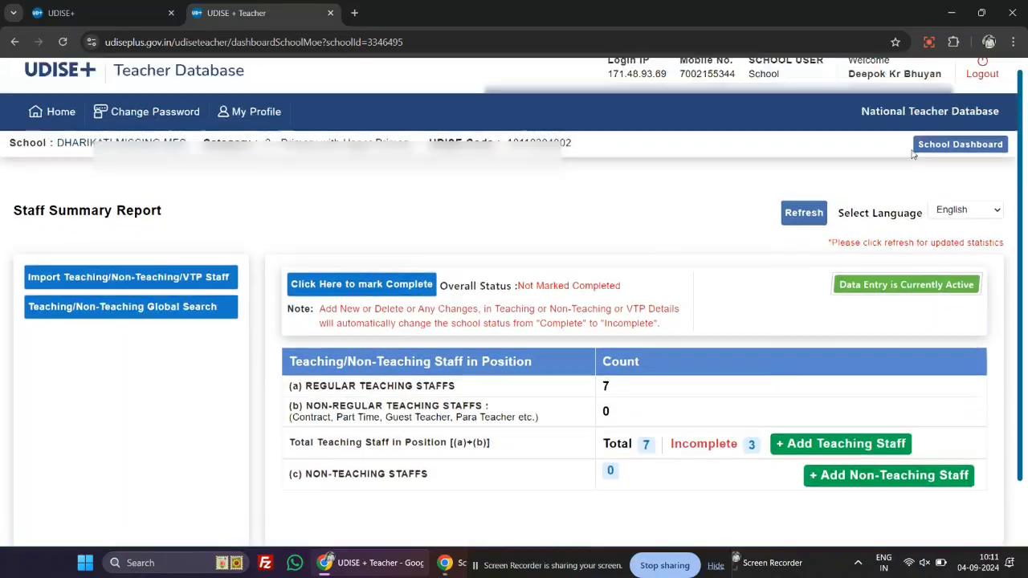